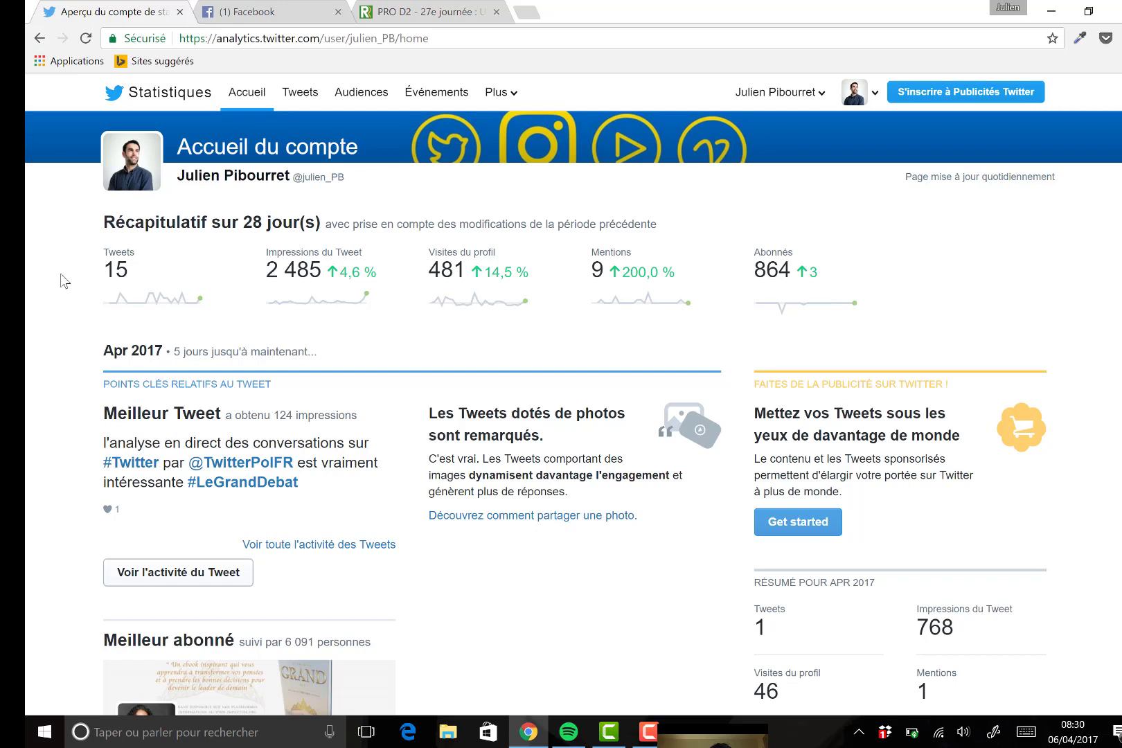
Review the account home page's 28-day summary and its April 2017 highlights
left_click(874, 93)
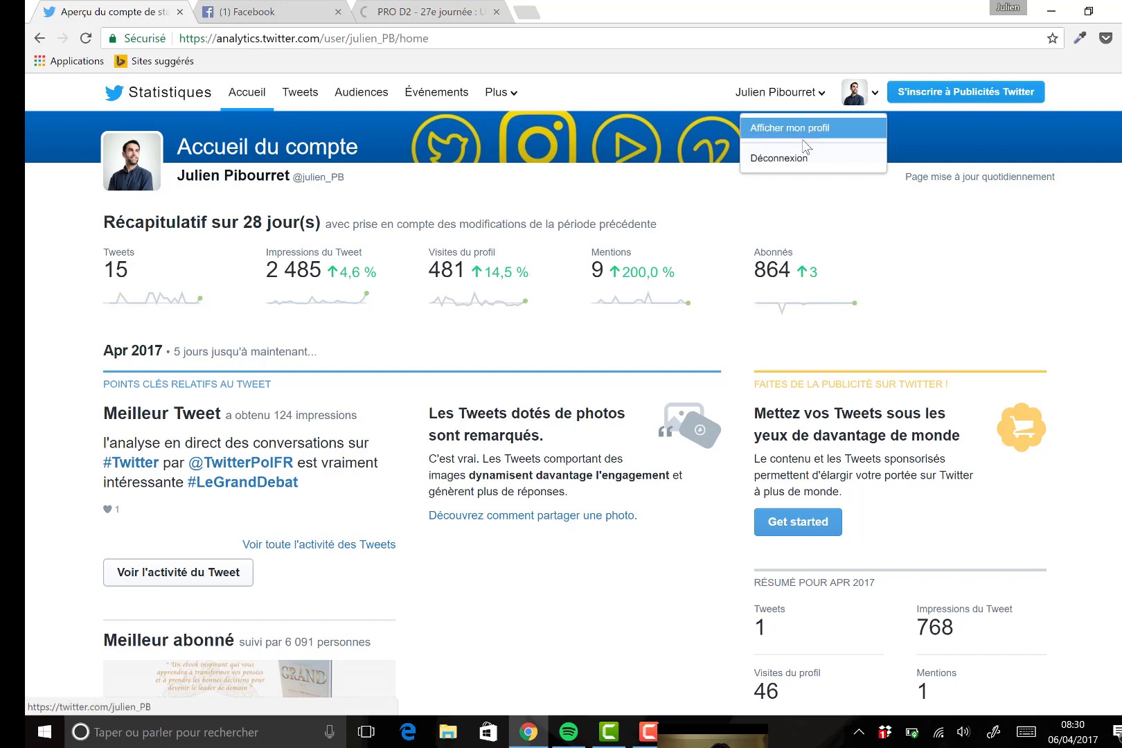
left_click(1008, 258)
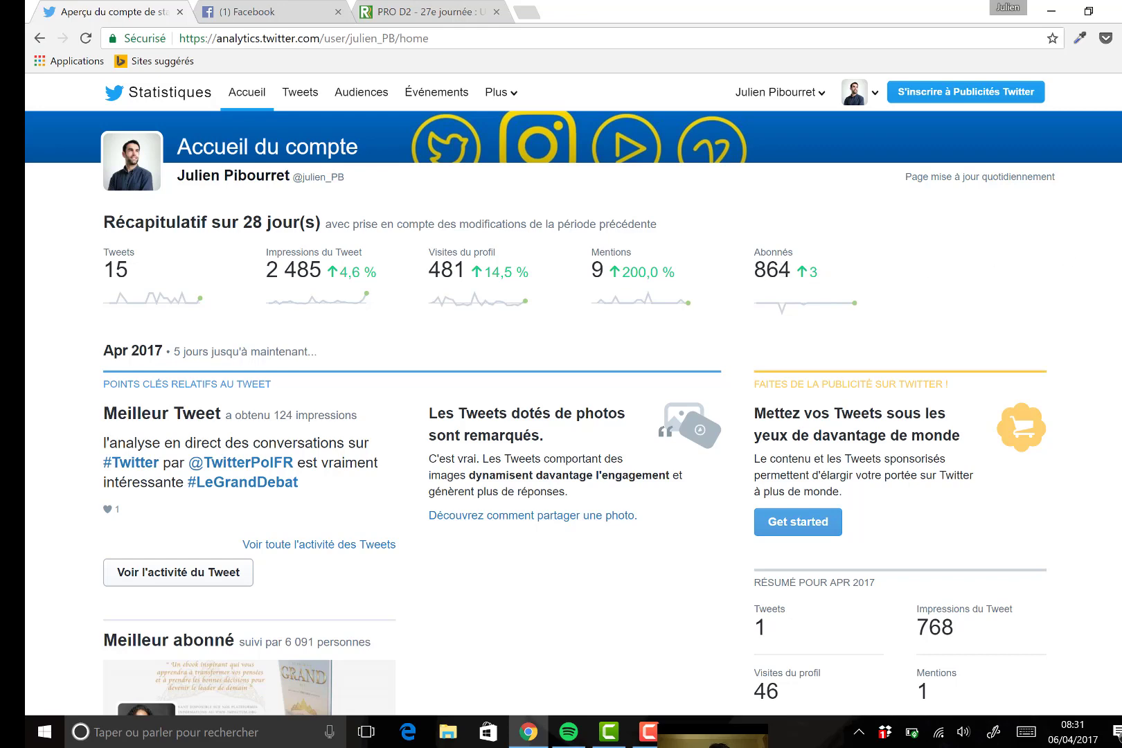
scroll(574, 414, "down", 5)
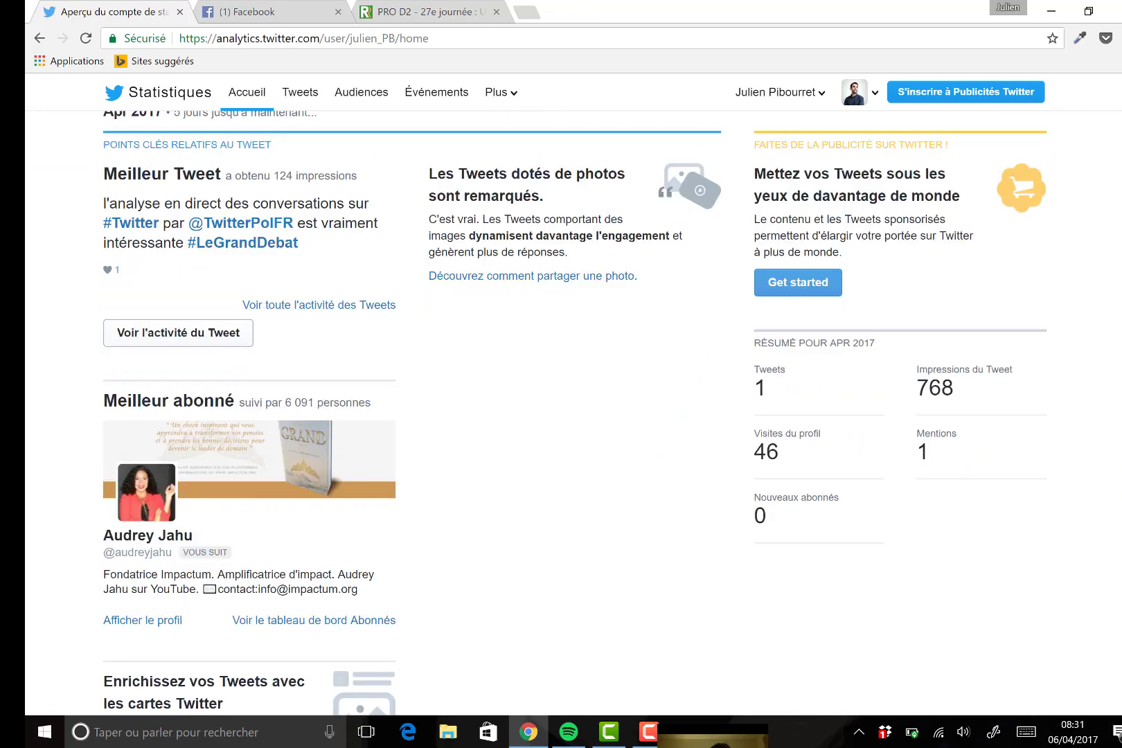
scroll(1066, 270, "up", 5)
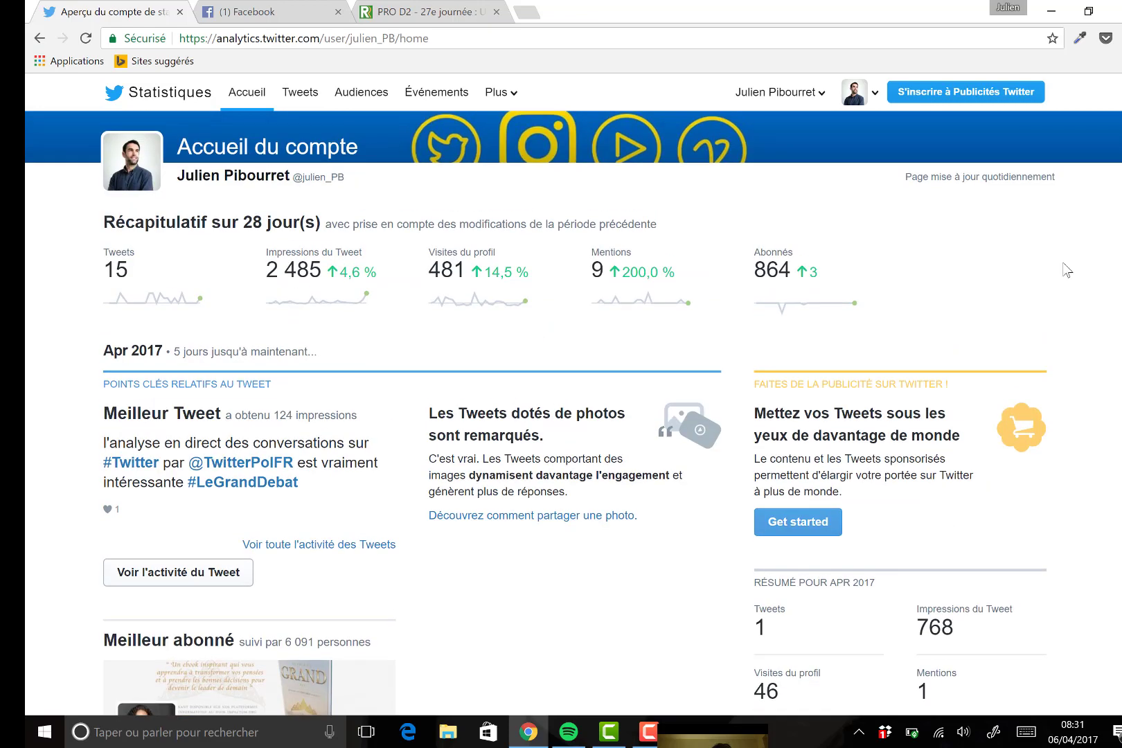
Open the Tweet activity statistics, check the daily impressions chart and view the selectable date ranges
left_click(298, 100)
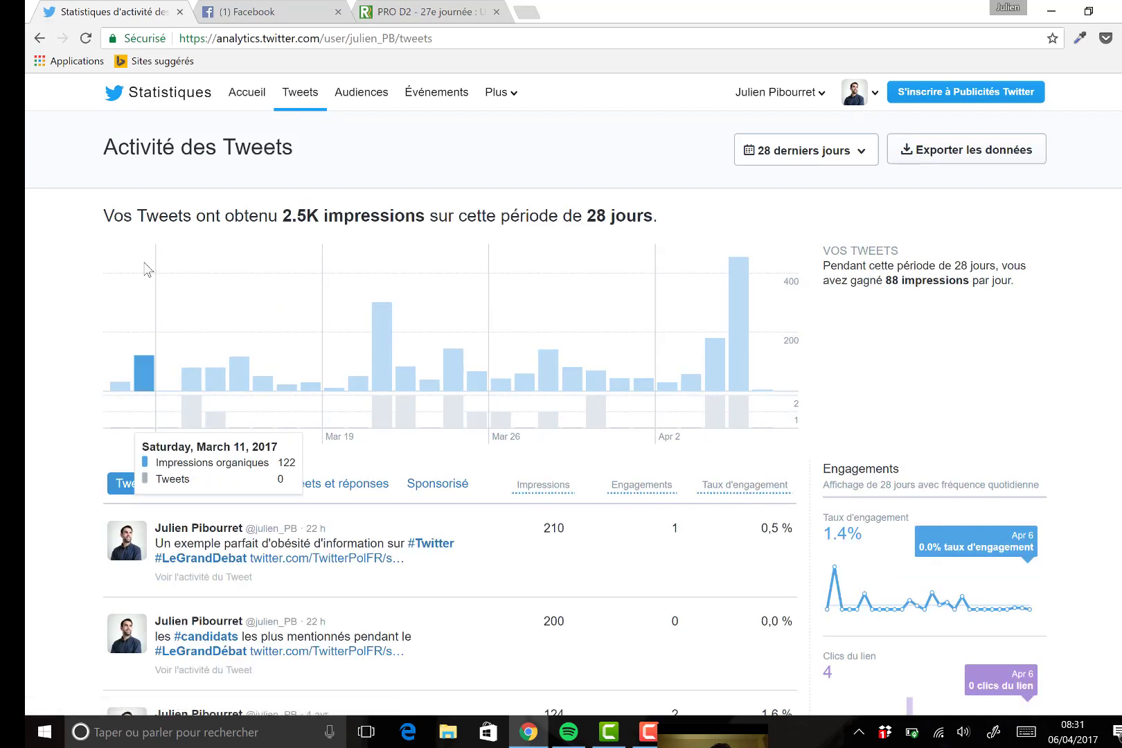
mouse_move(129, 370)
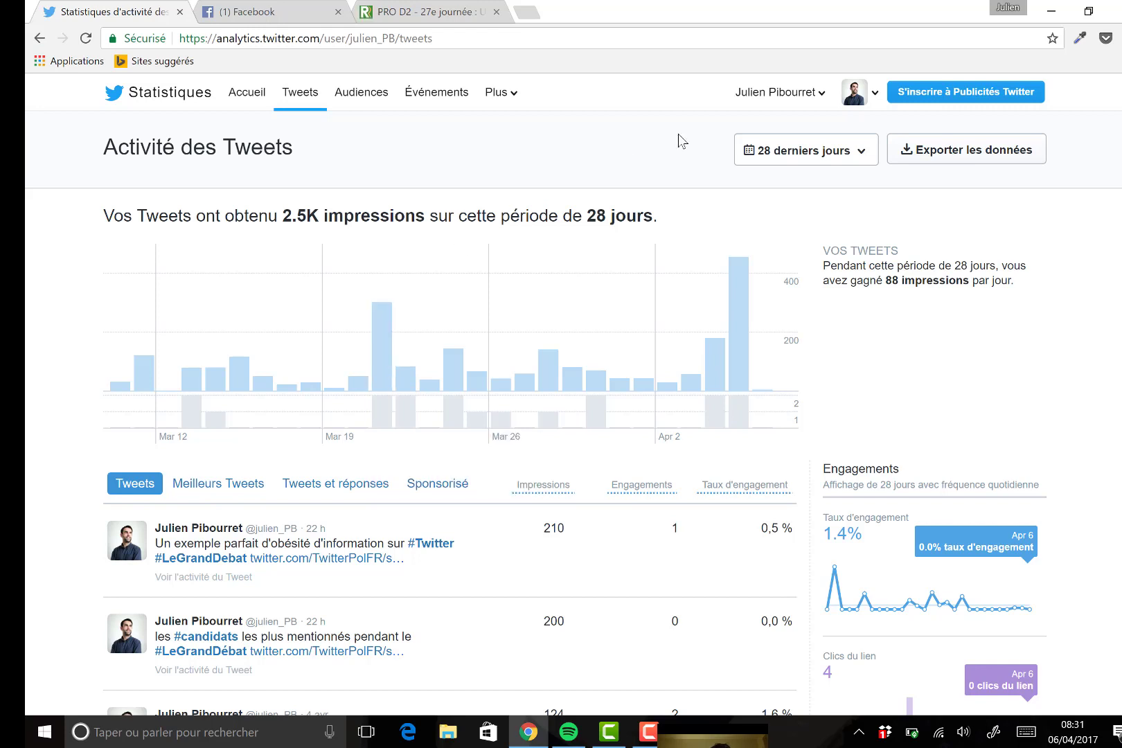
left_click(862, 159)
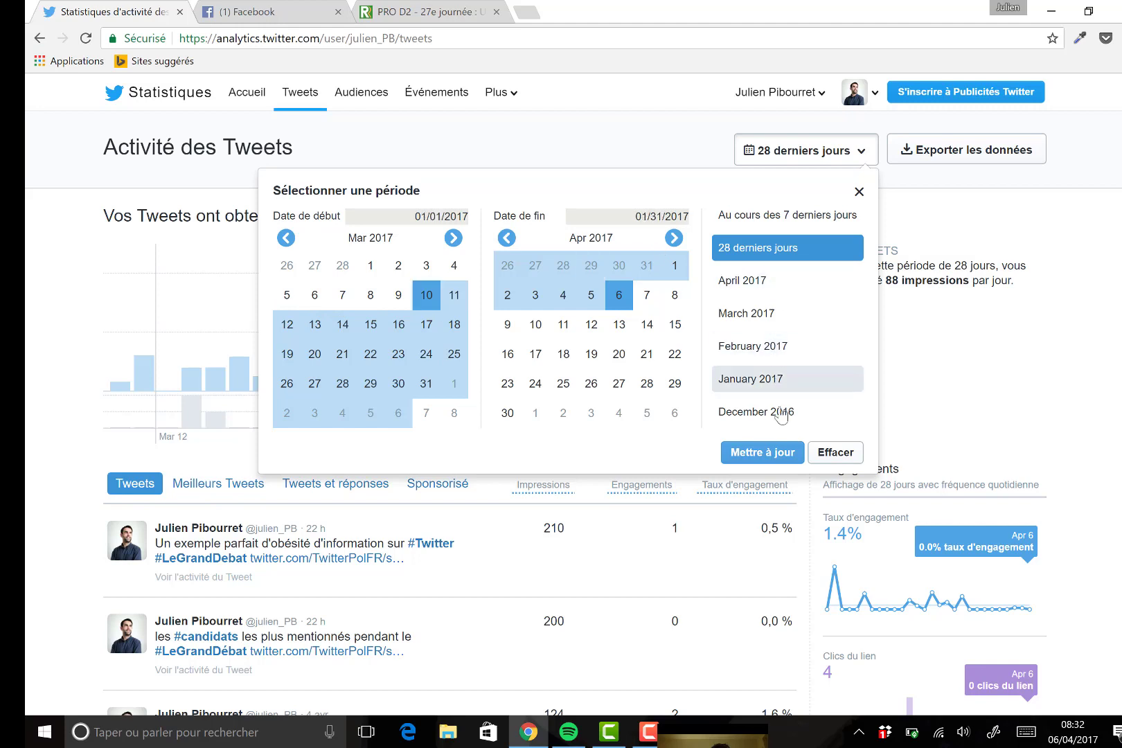
left_click(859, 194)
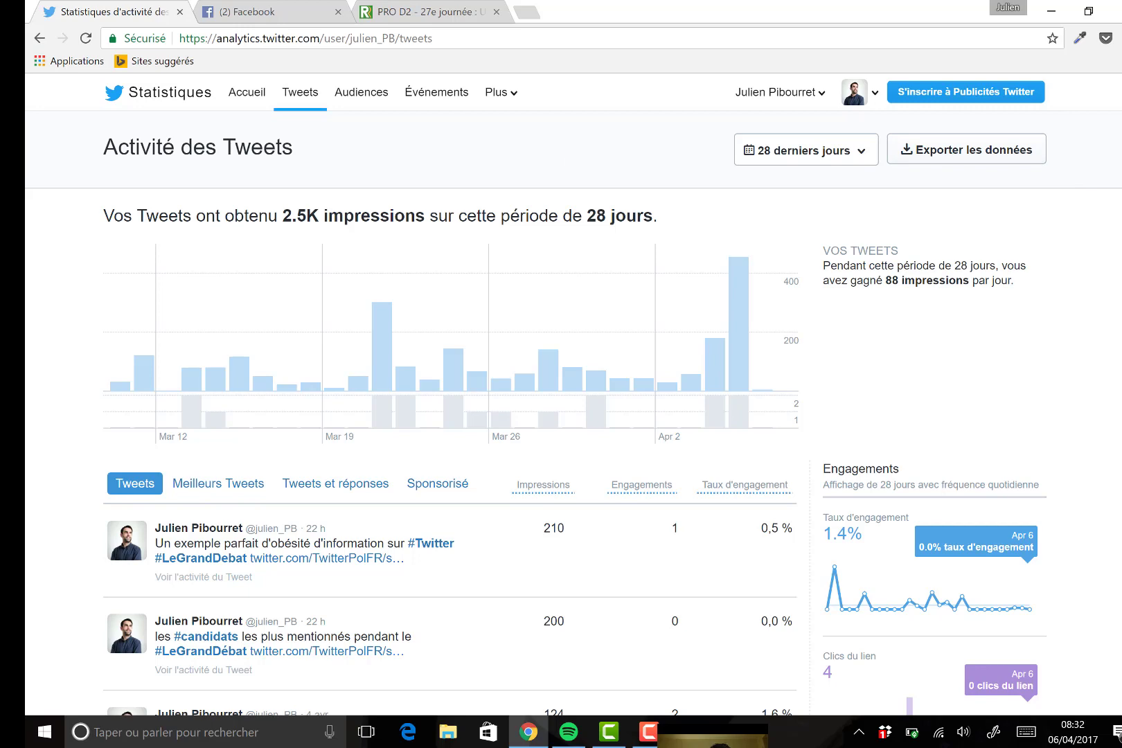
Show the best-performing Tweets (Meilleurs Tweets) for the period and look through the list
scroll(499, 298, "down", 1)
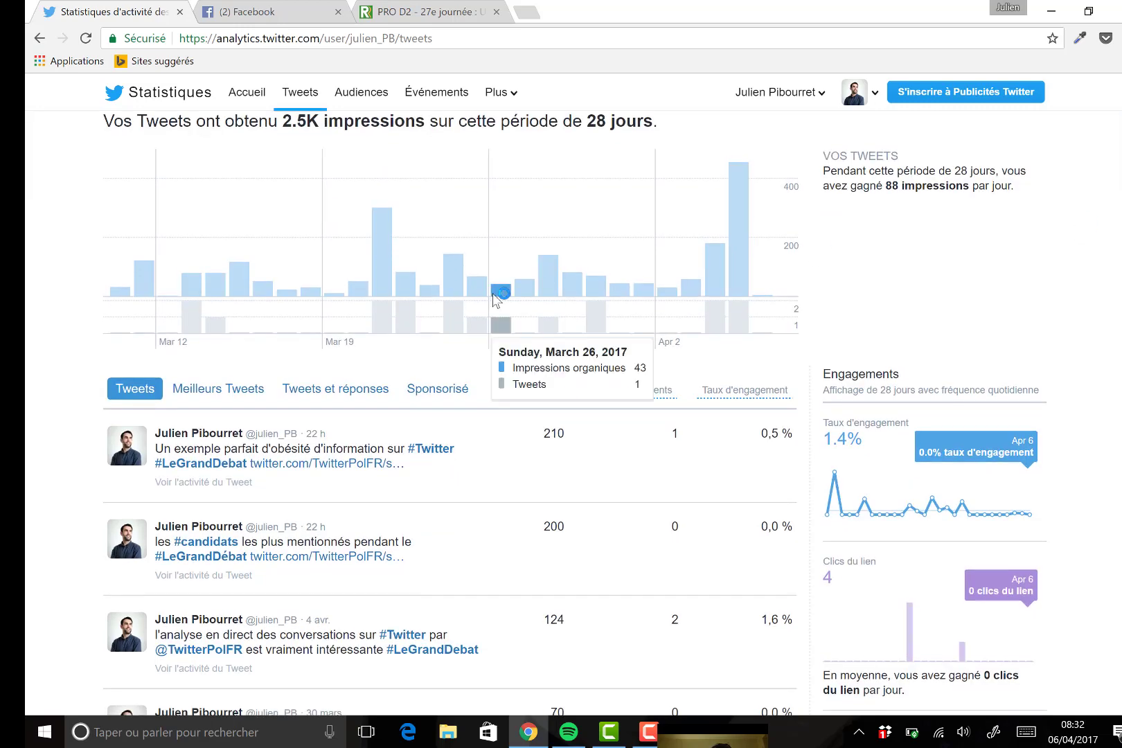
left_click(219, 389)
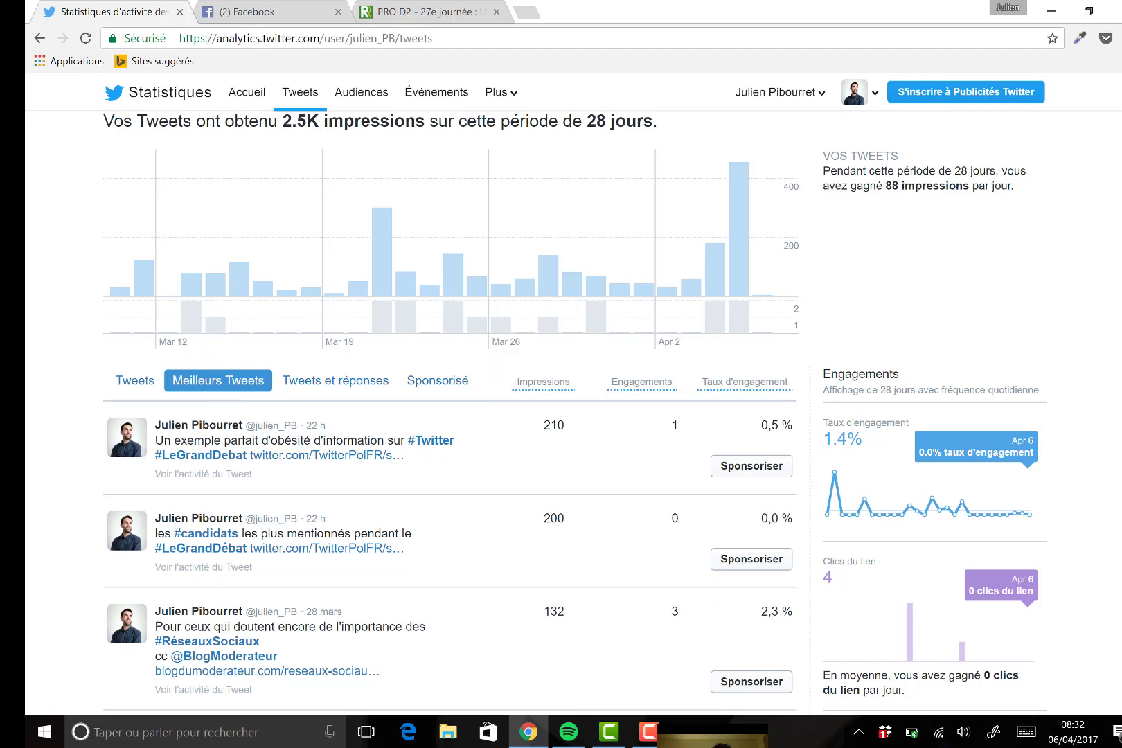
scroll(450, 416, "down", 5)
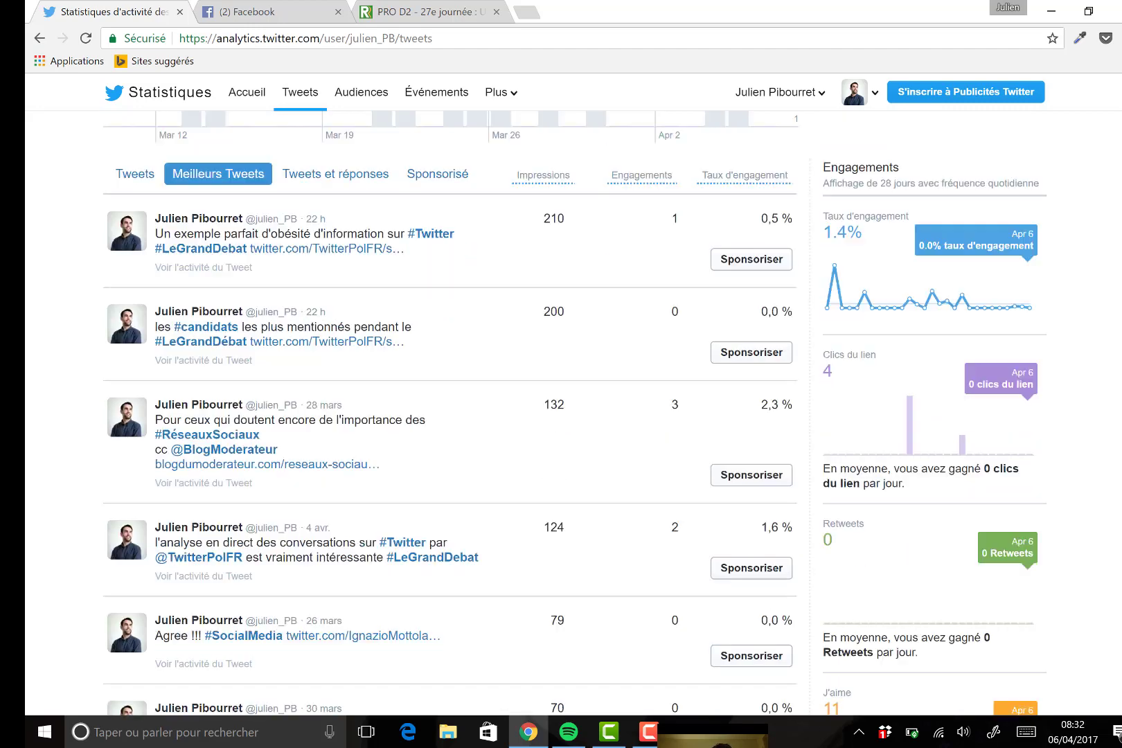
scroll(450, 415, "up", 4)
scroll(575, 416, "up", 1)
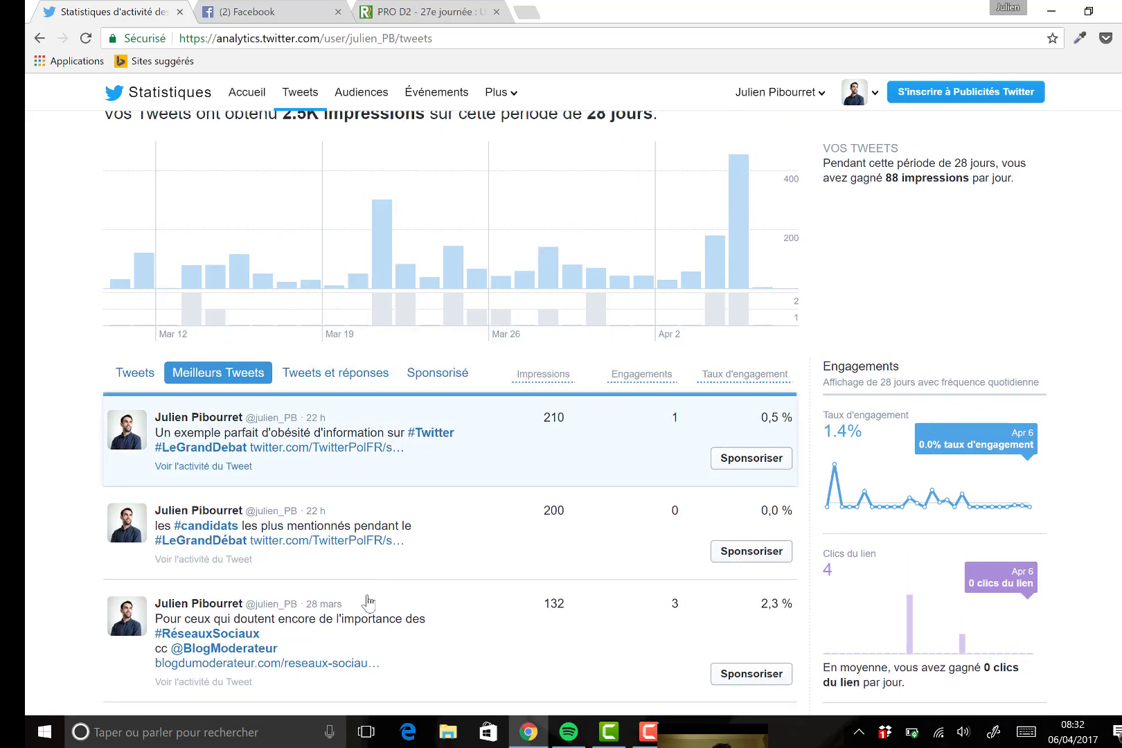
View the activity details of the first Tweet in the best Tweets list, then close them
left_click(192, 467)
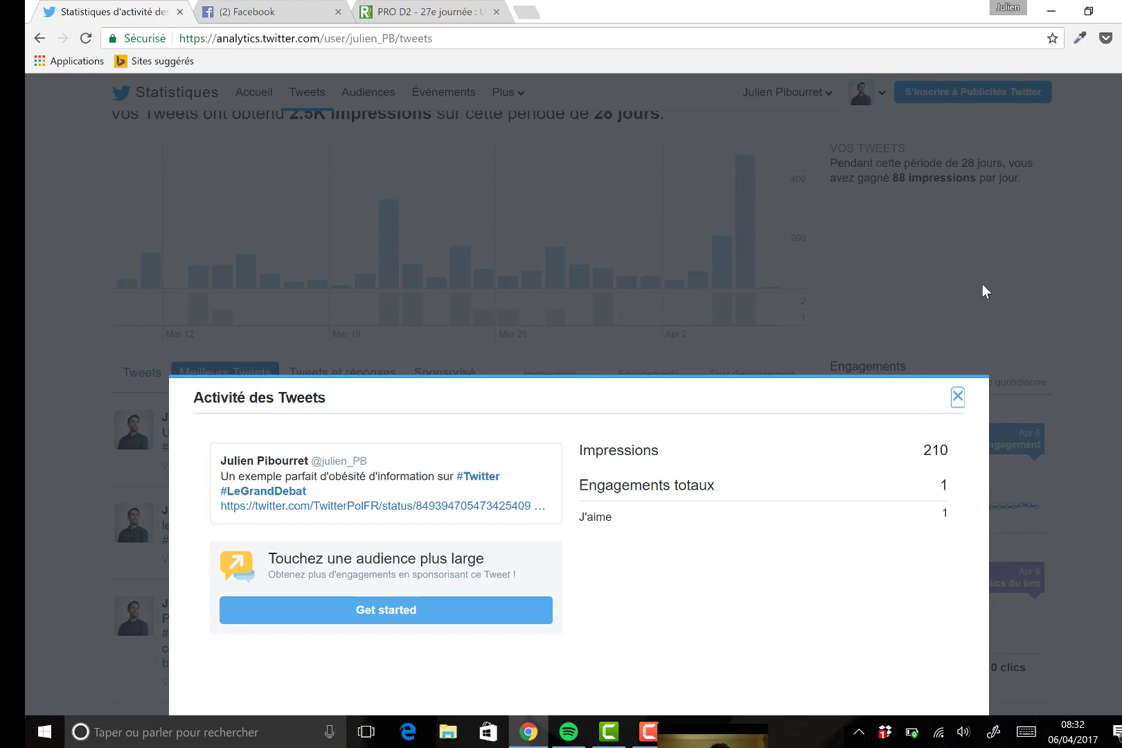
left_click(957, 397)
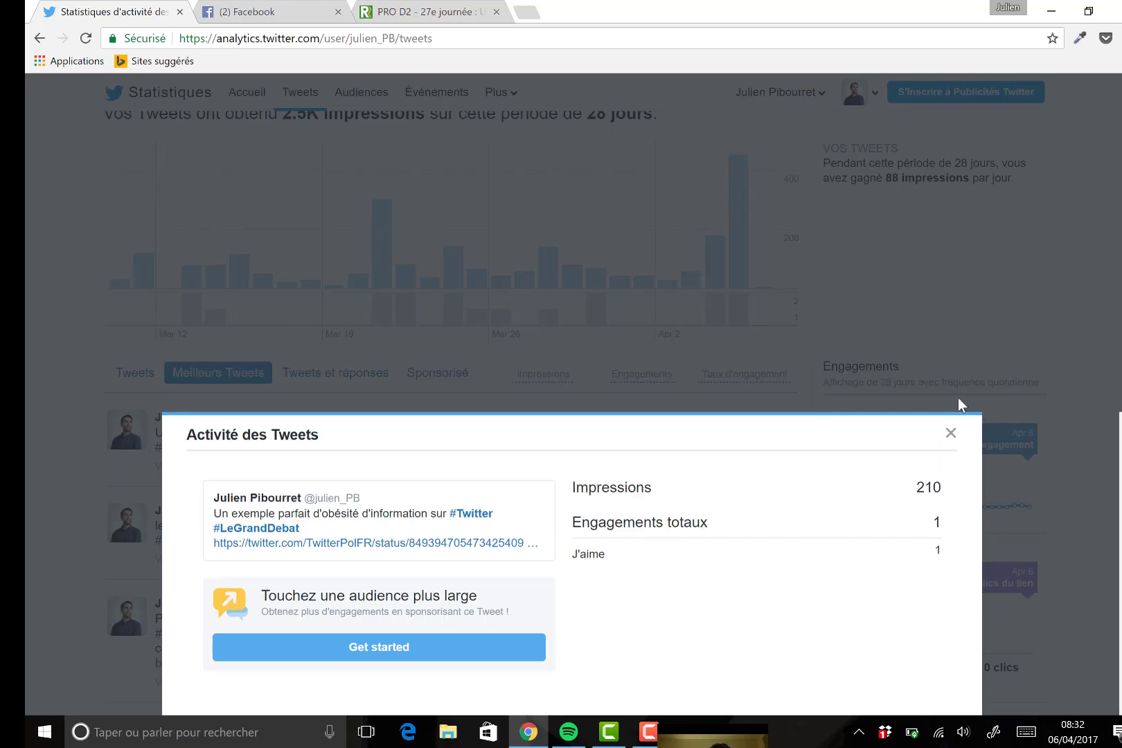
left_click(950, 433)
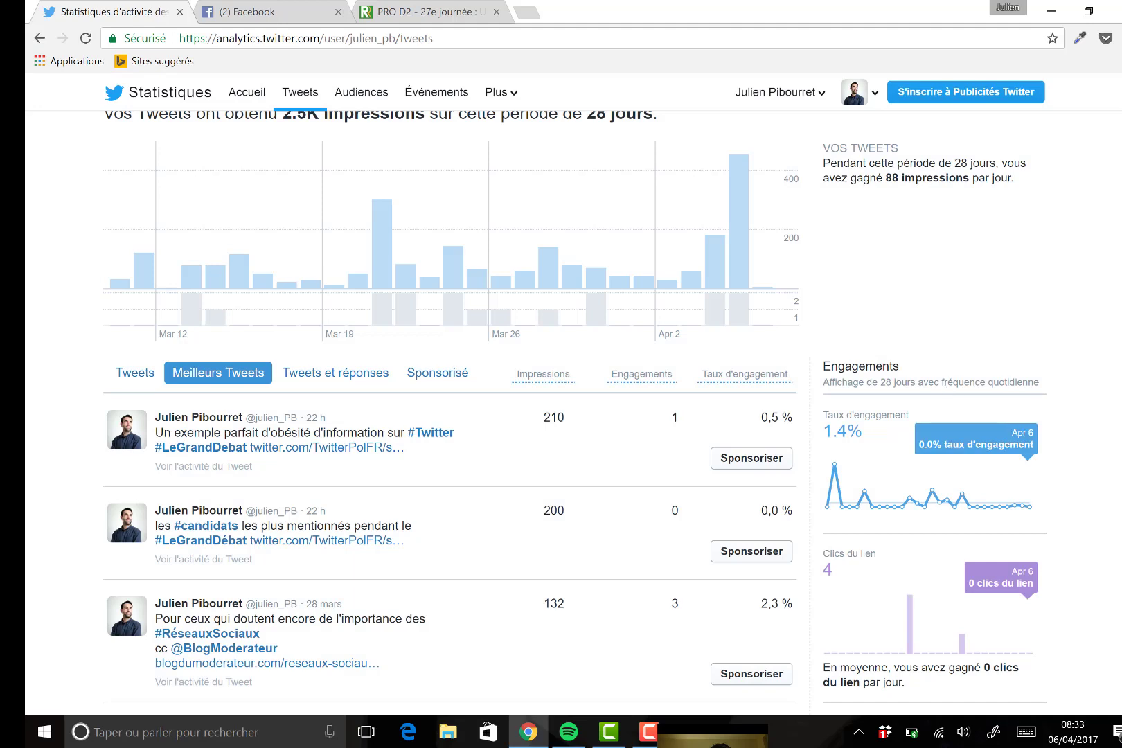
Examine the best Tweets' impressions and engagement rates along with the link click, Retweet, like and reply charts
scroll(575, 416, "down", 4)
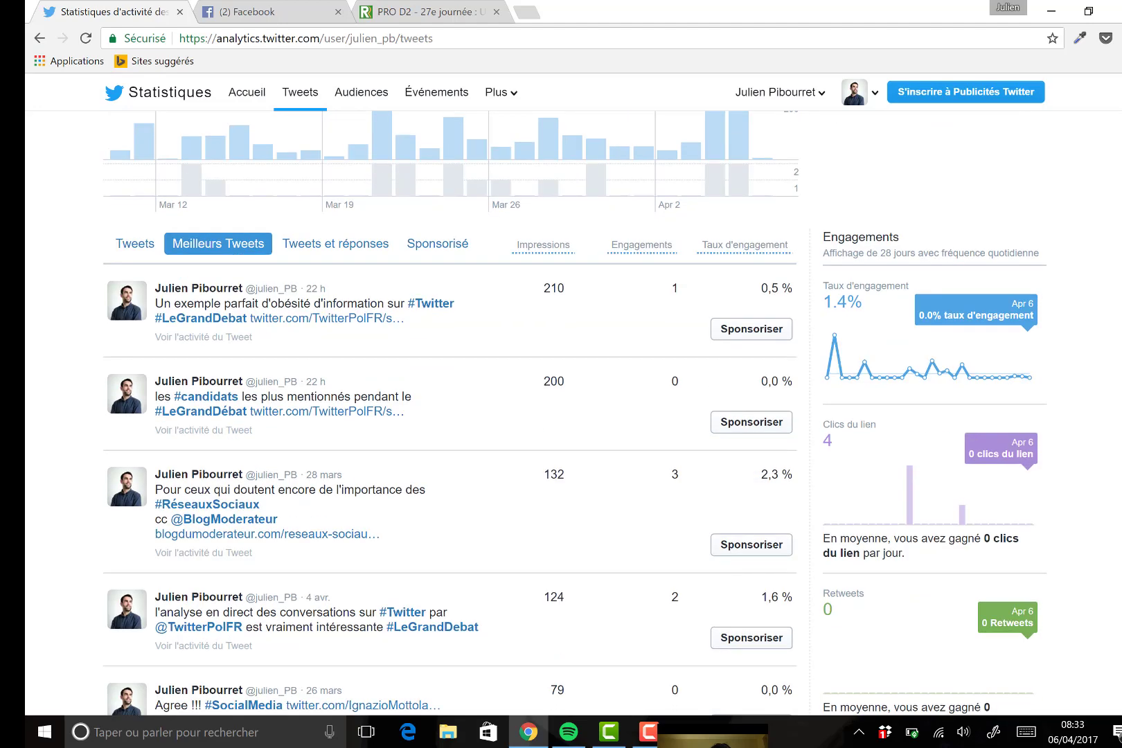
scroll(575, 415, "up", 2)
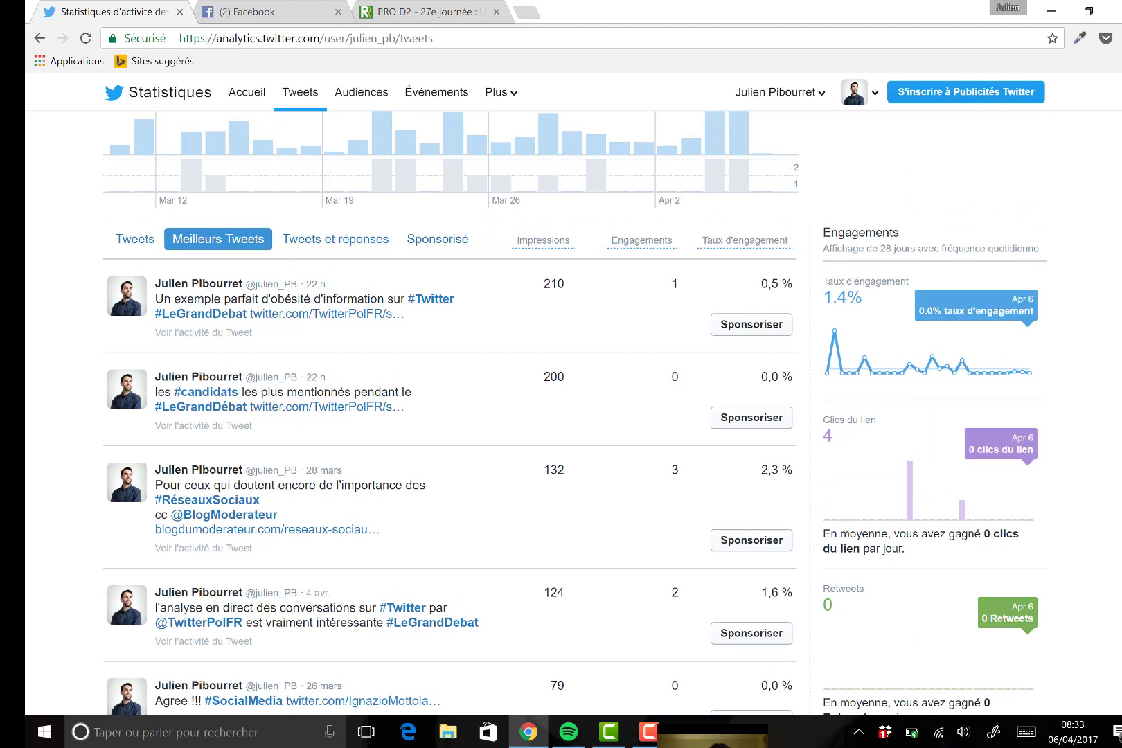
scroll(575, 415, "down", 1)
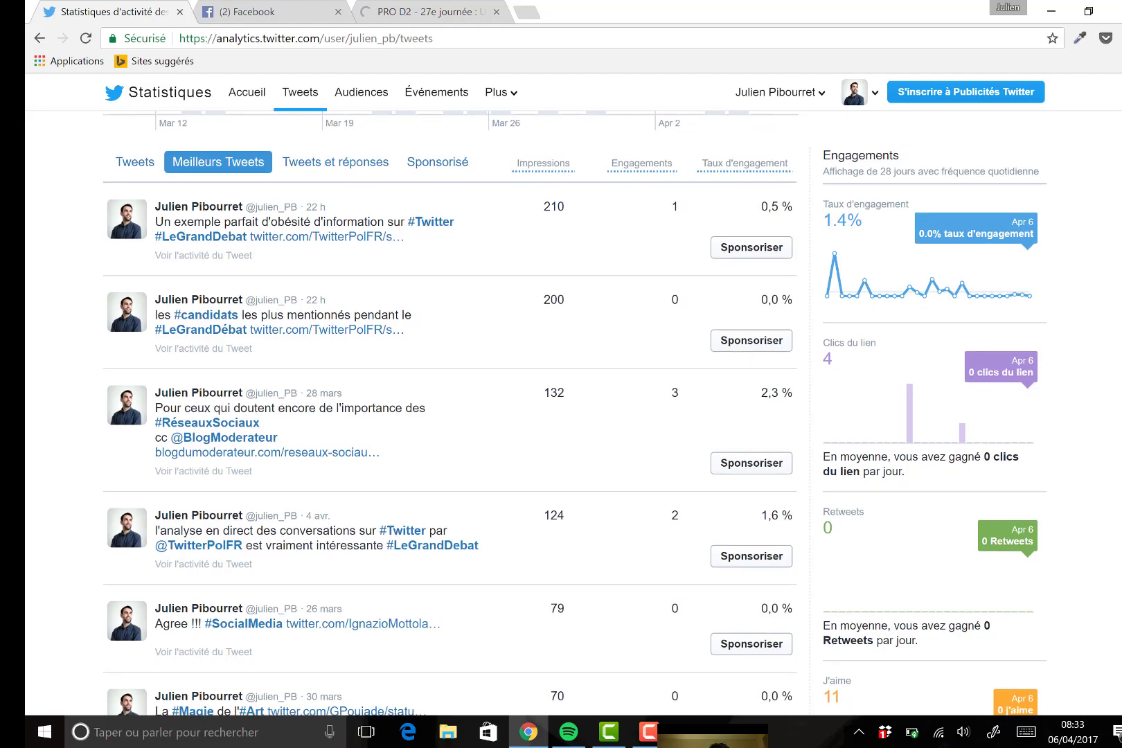
scroll(574, 415, "down", 2)
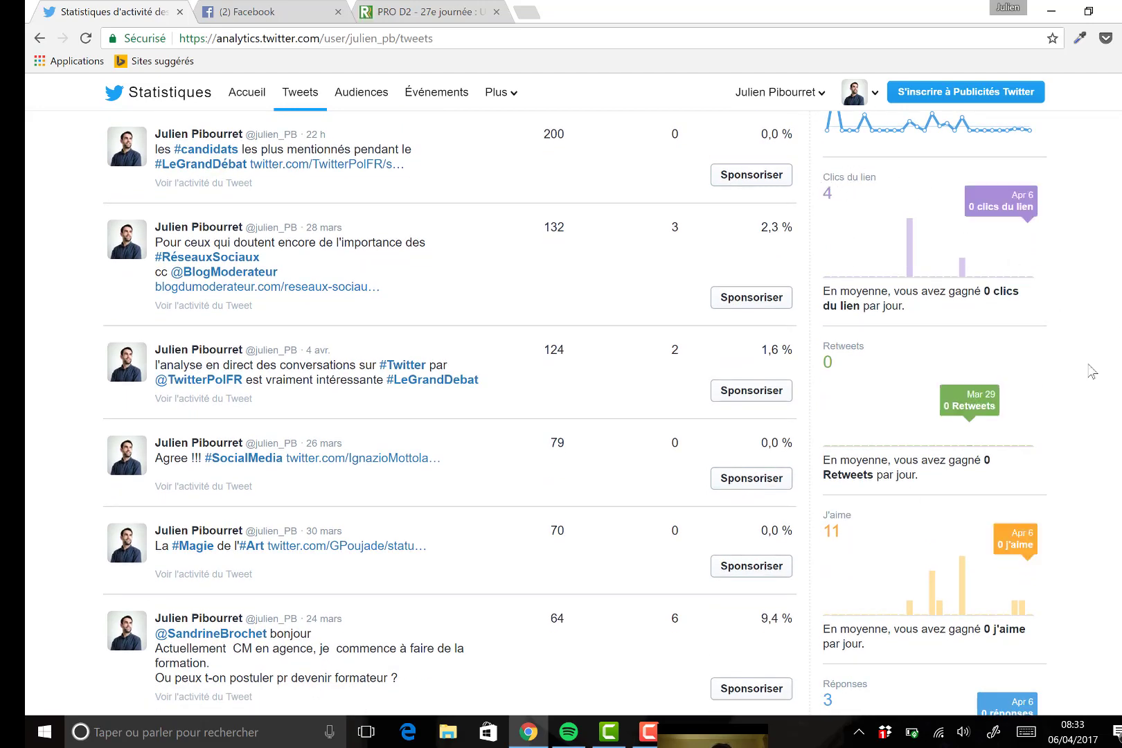
scroll(575, 414, "down", 4)
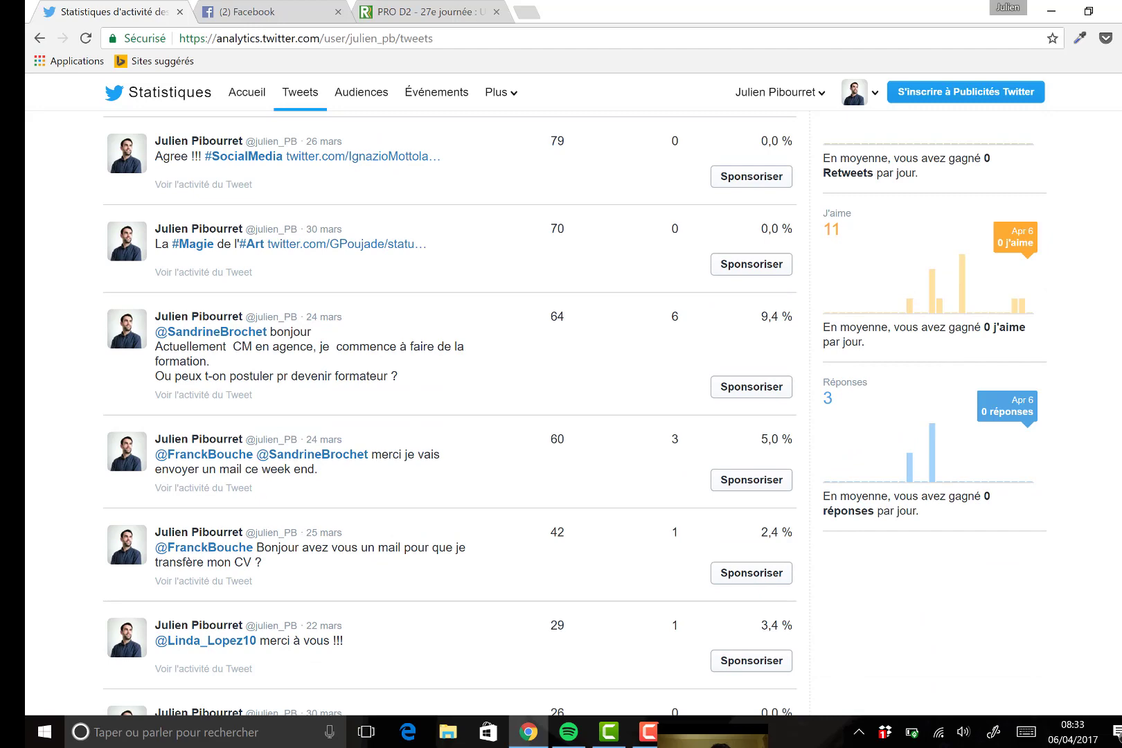
scroll(575, 413, "up", 7)
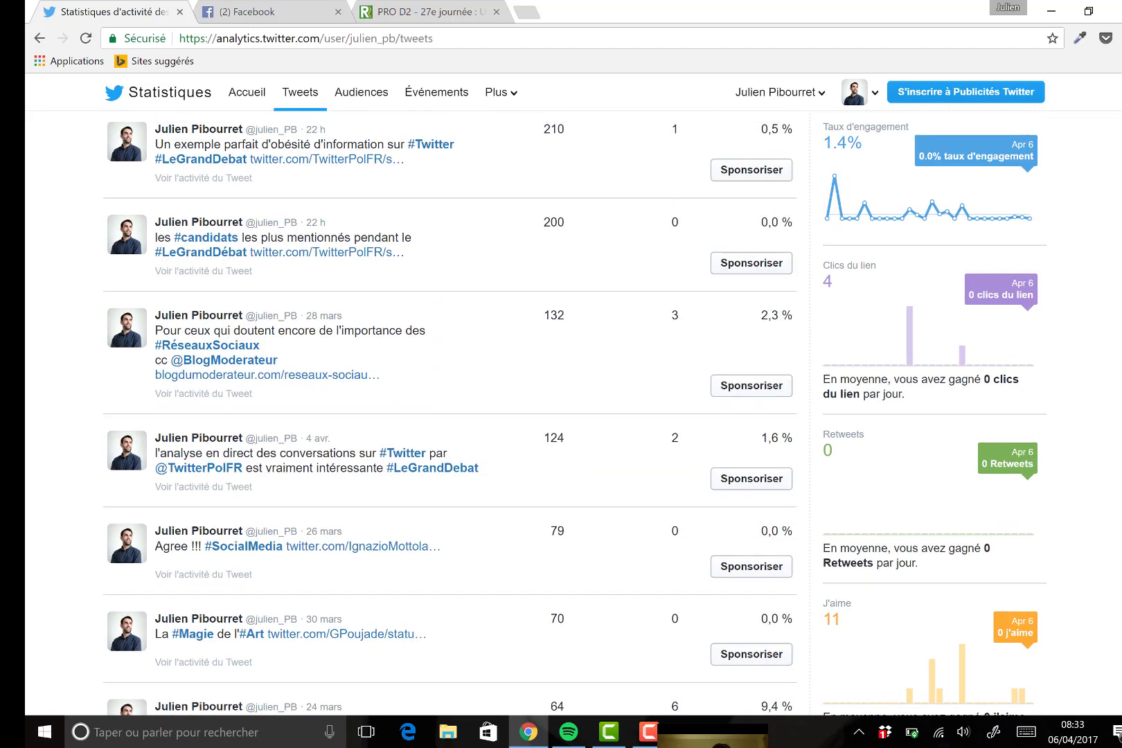
scroll(575, 413, "up", 4)
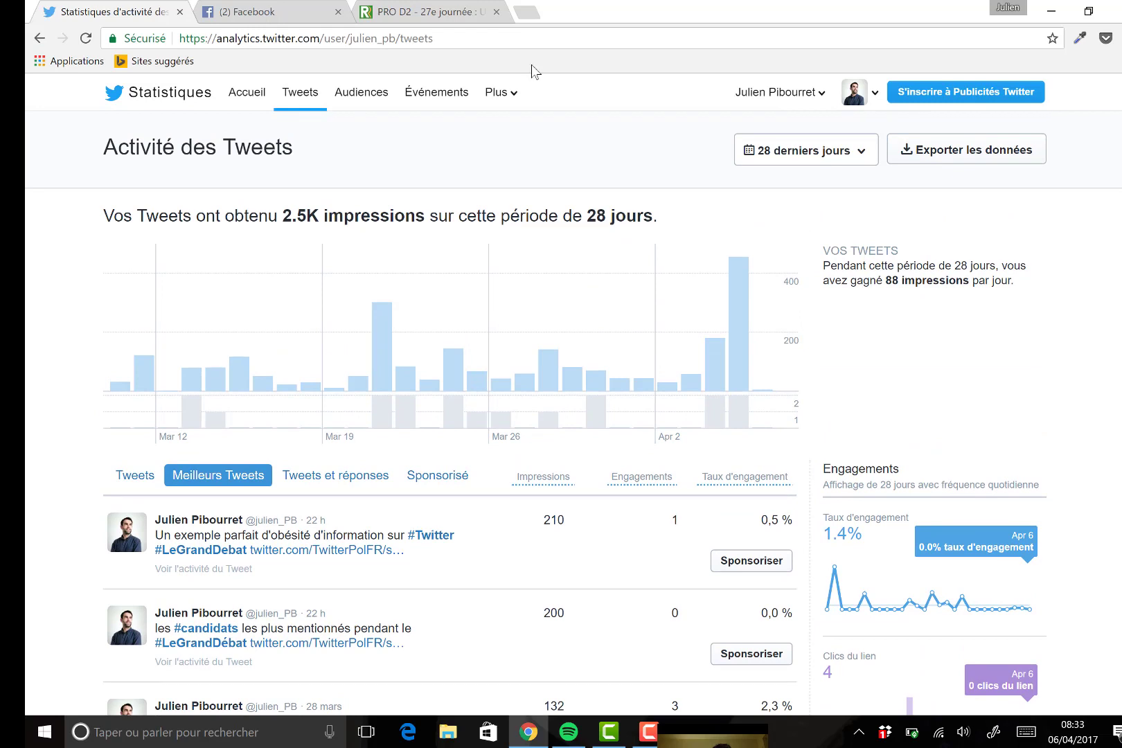
Open the audience analysis and examine follower growth, interests, gender split and wireless carriers
left_click(359, 97)
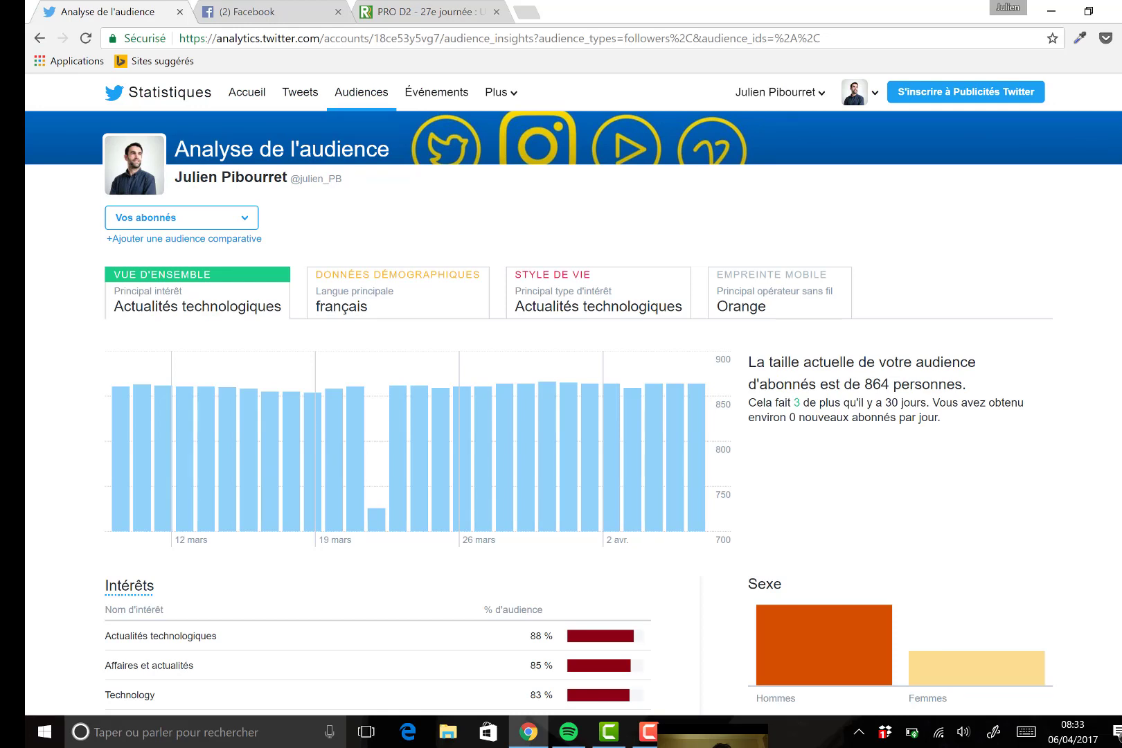
mouse_move(119, 426)
scroll(573, 411, "down", 3)
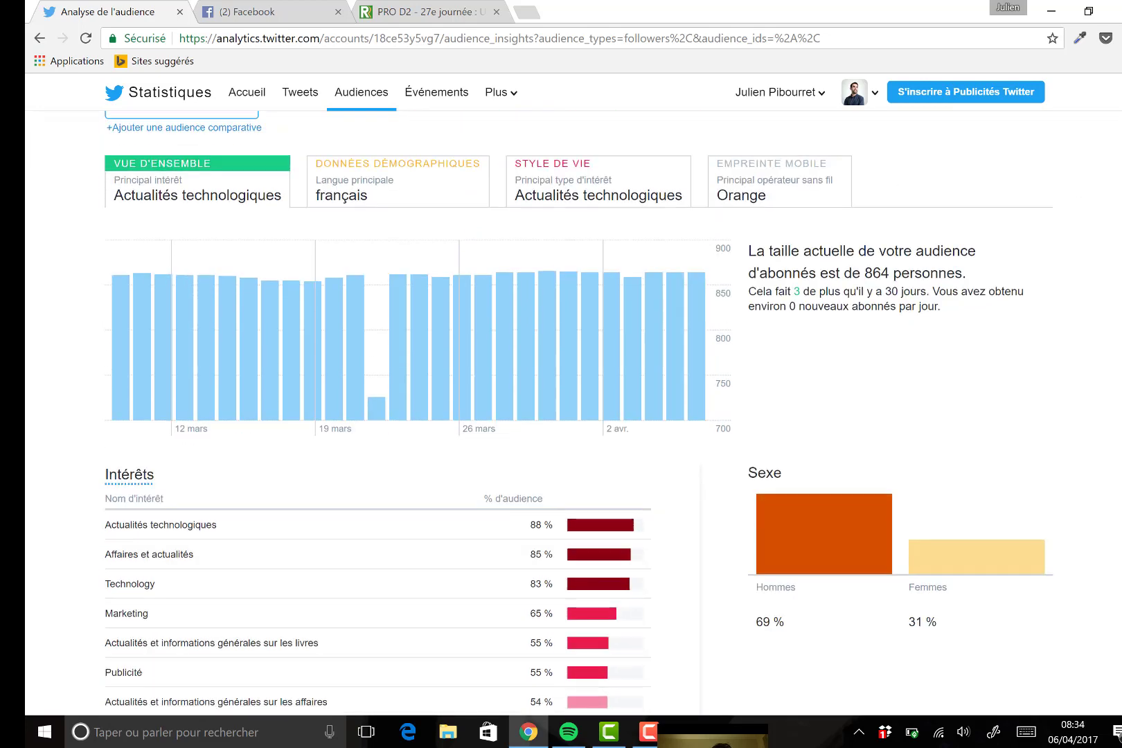
scroll(572, 411, "down", 1)
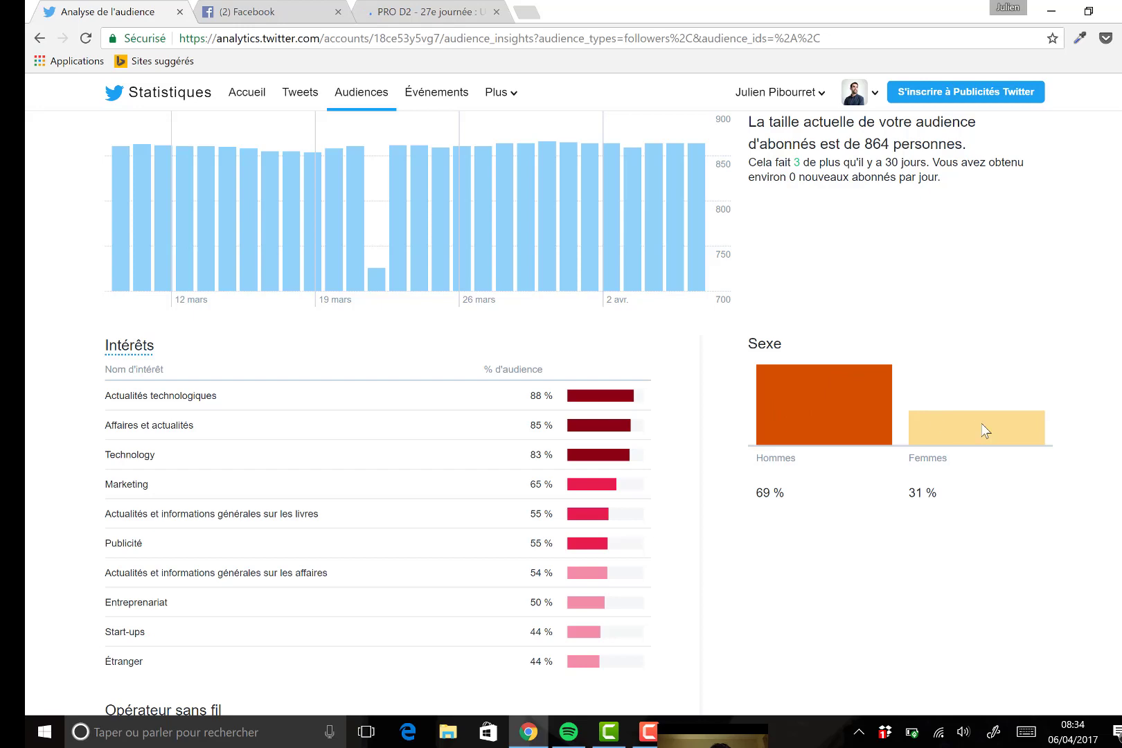
scroll(578, 413, "down", 7)
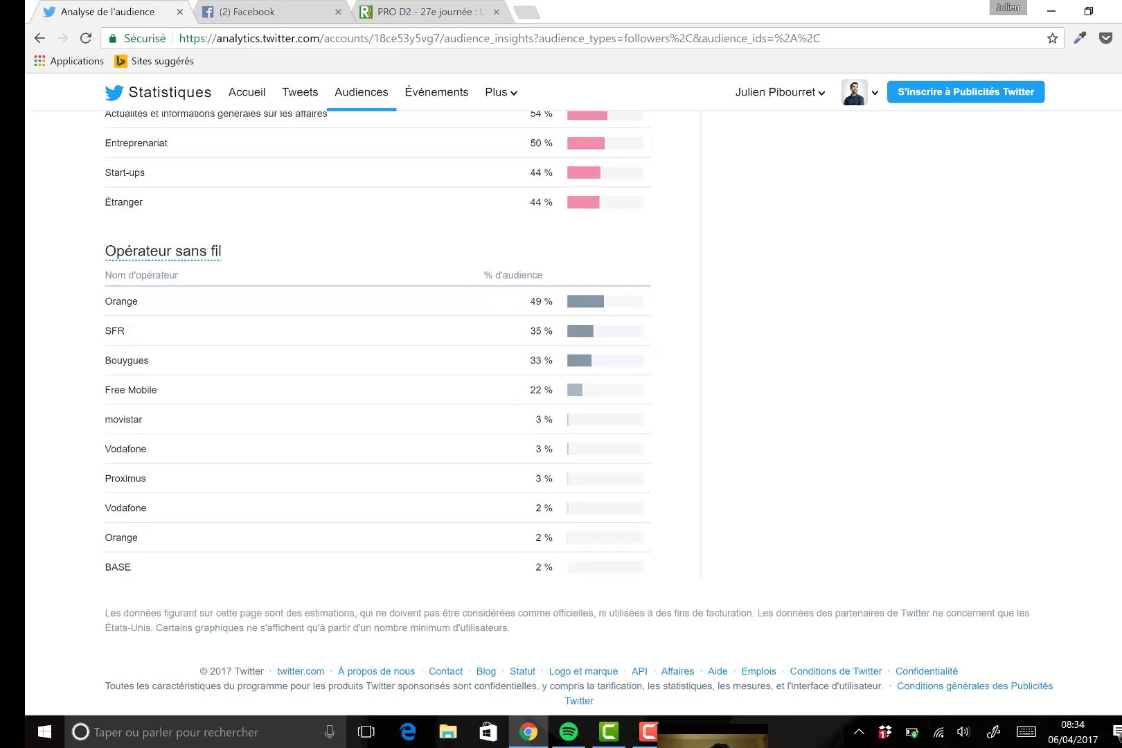
scroll(378, 381, "up", 1)
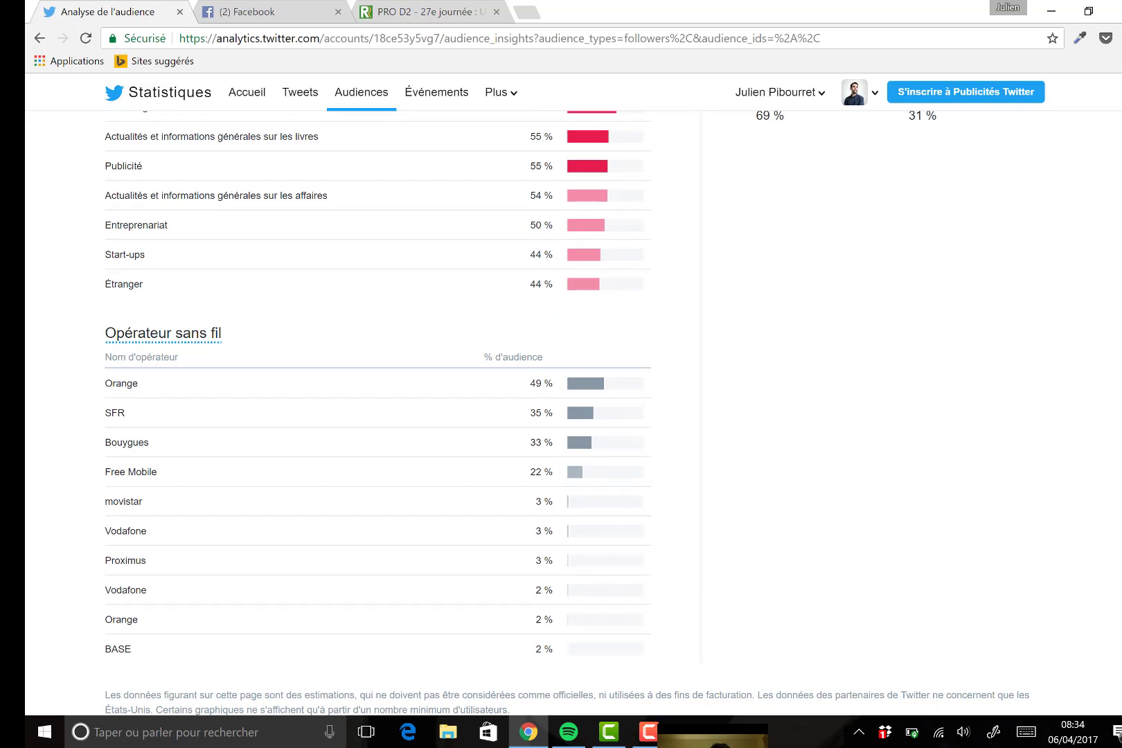
scroll(377, 416, "up", 5)
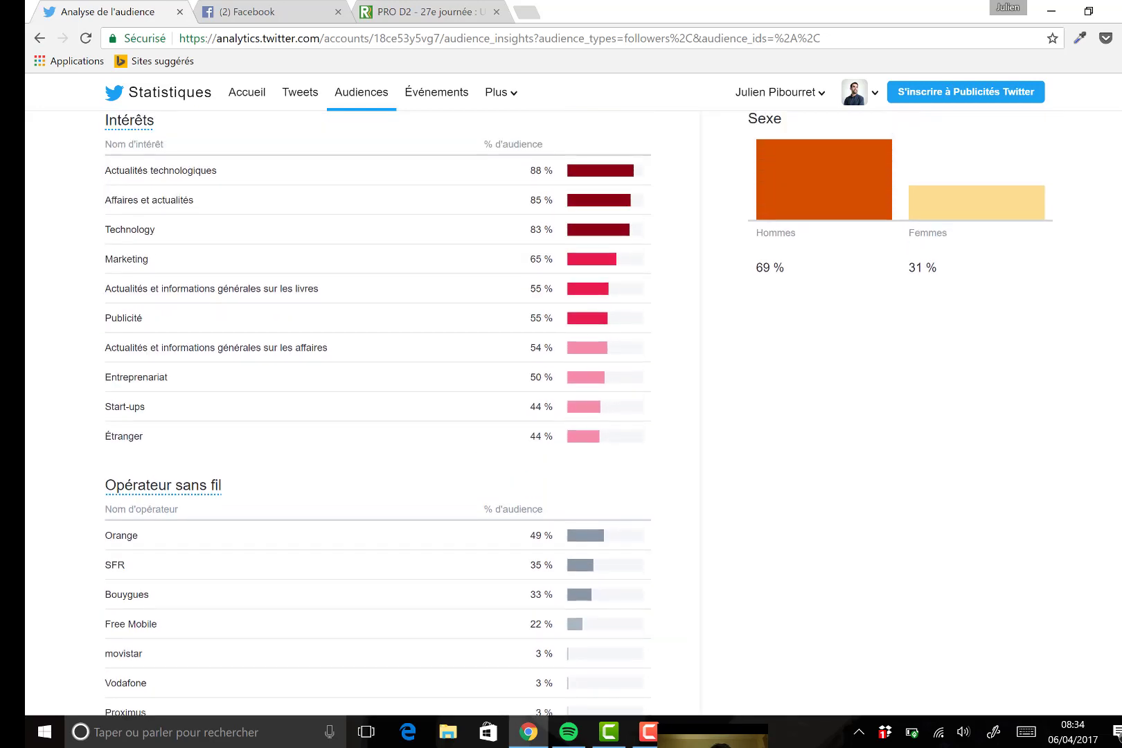
scroll(573, 413, "up", 4)
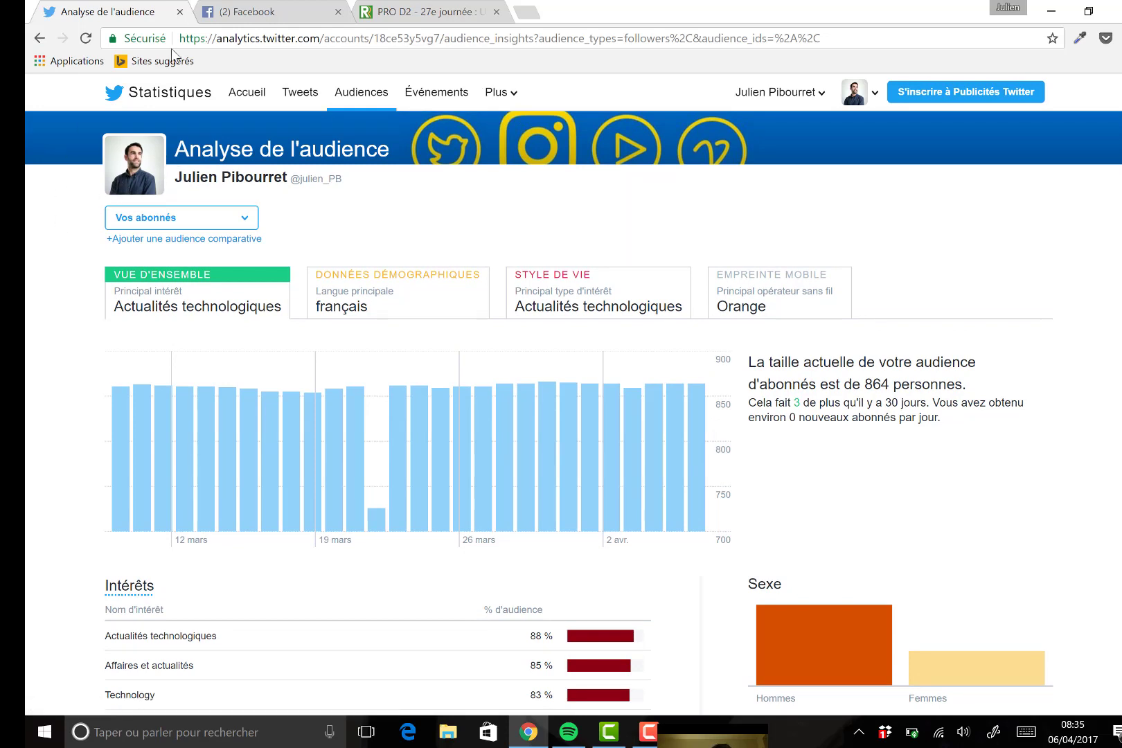
Open the Événements page and browse the overview of upcoming events on Twitter
left_click(243, 97)
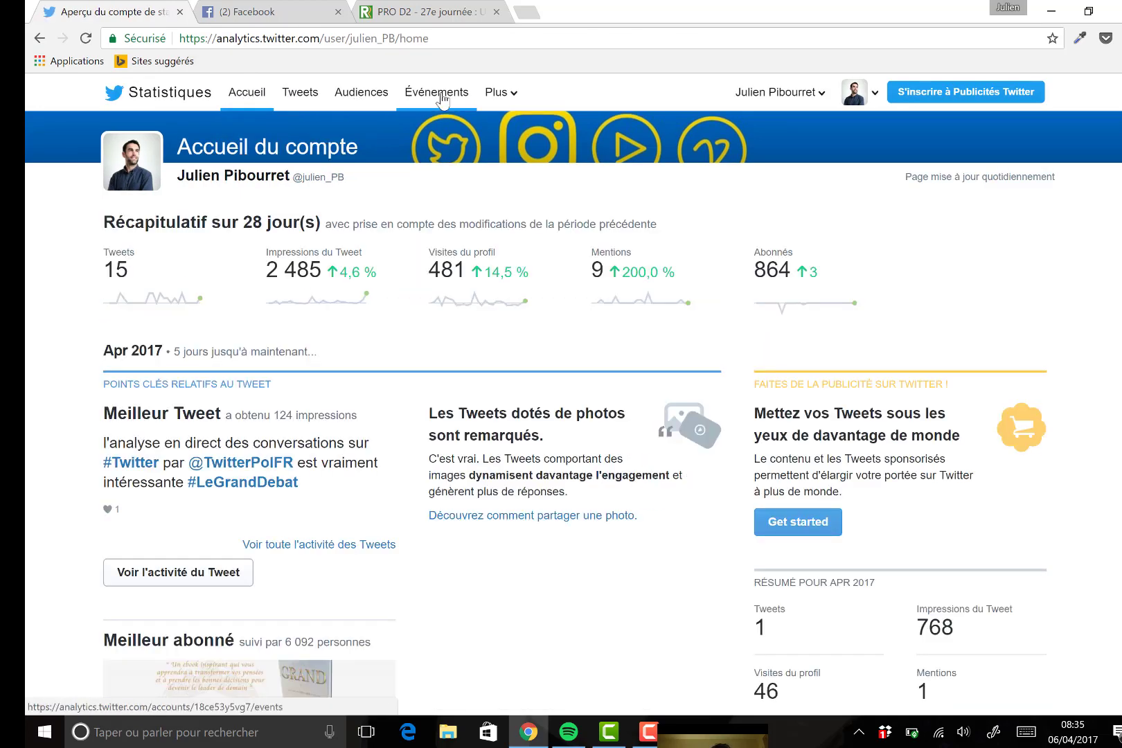
left_click(441, 99)
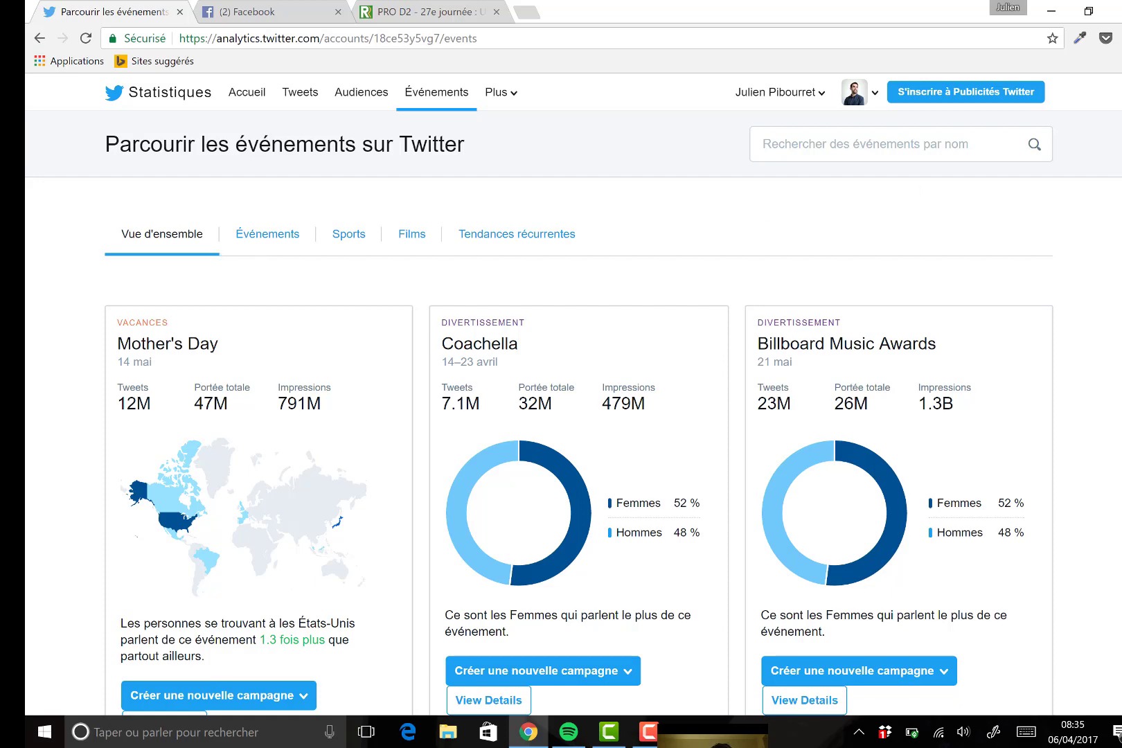
scroll(579, 463, "down", 1)
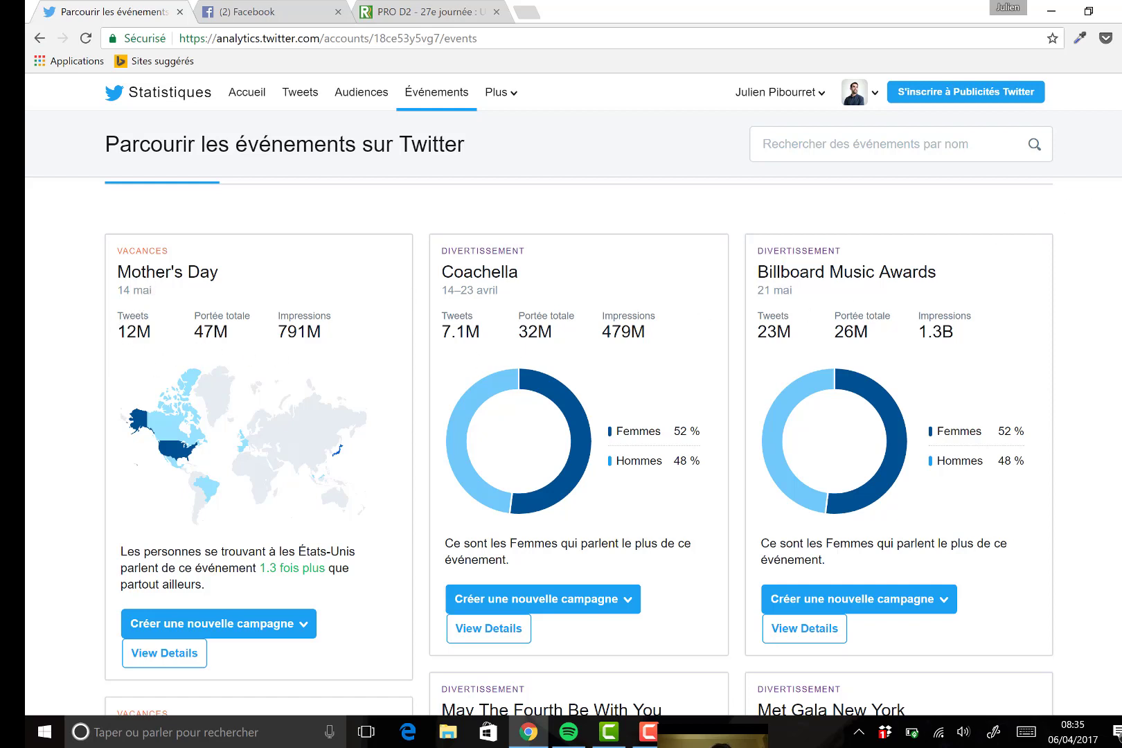
scroll(578, 449, "down", 1)
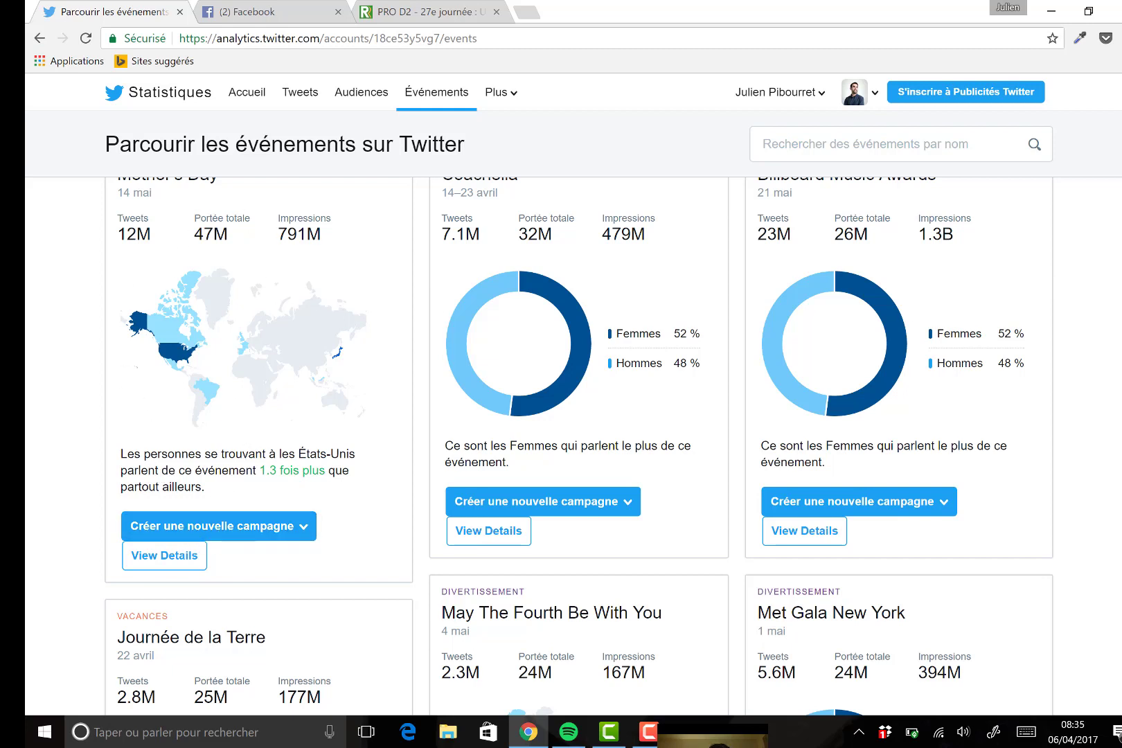
scroll(579, 447, "up", 2)
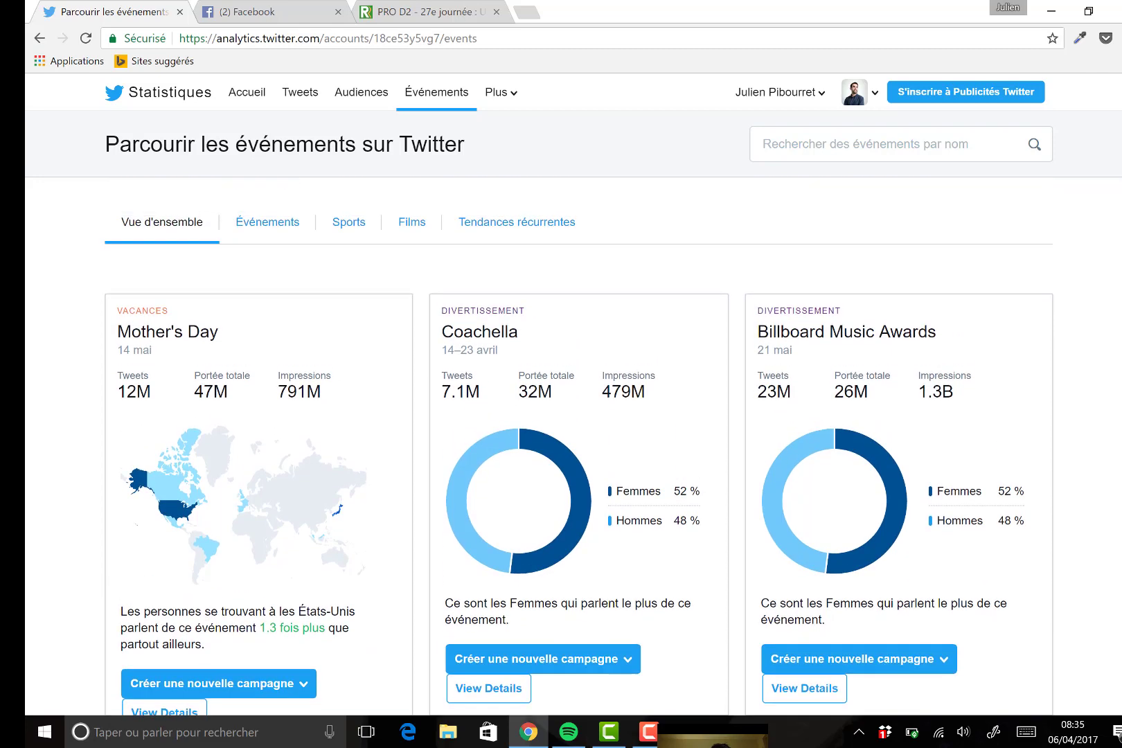
scroll(578, 468, "up", 1)
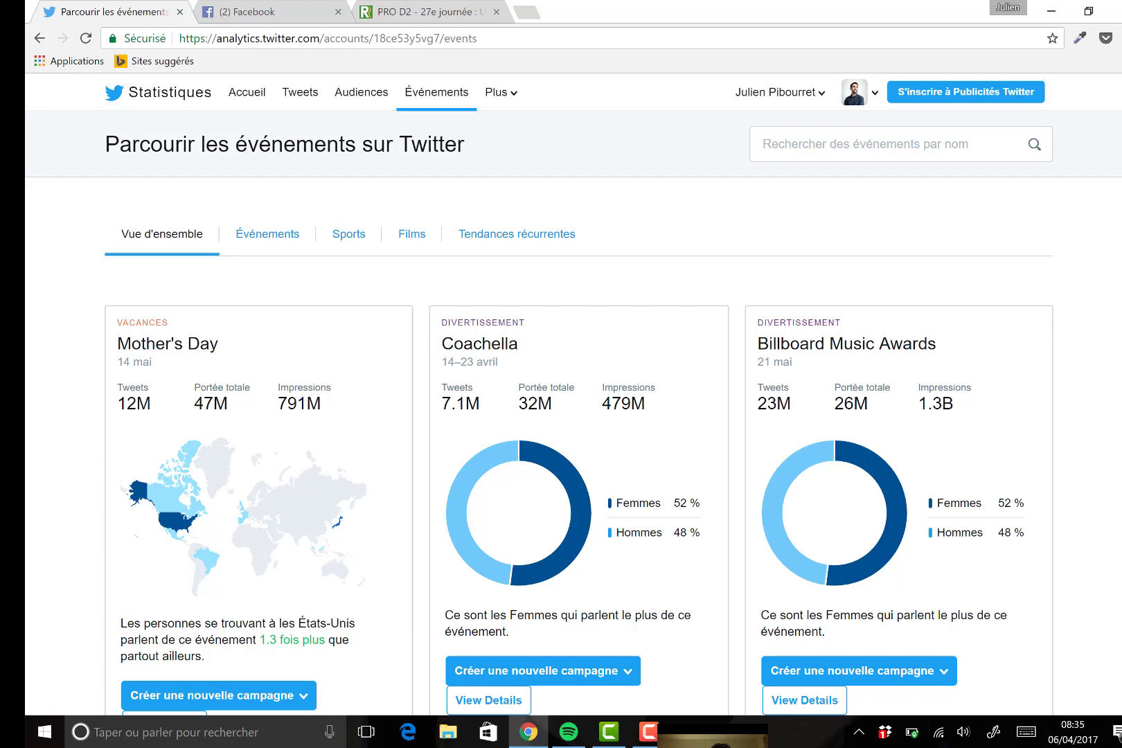
Browse the event cards in the overview, then view the list of additional analytics tools and close it
scroll(578, 466, "down", 4)
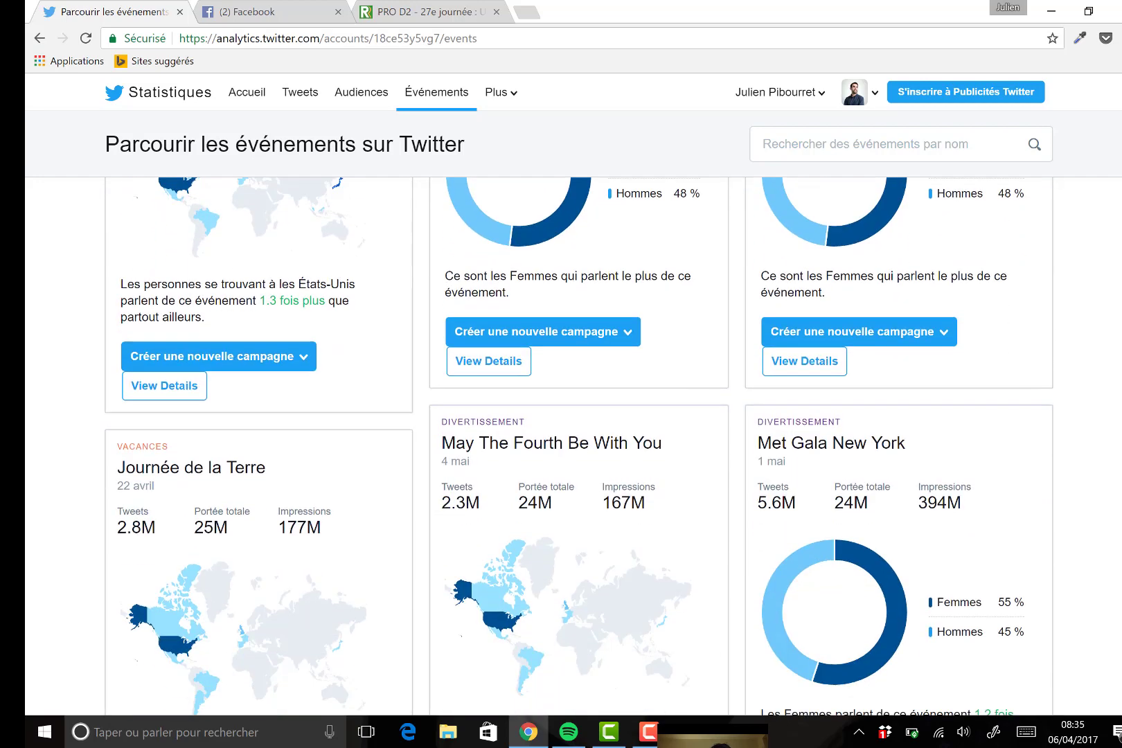
scroll(579, 466, "up", 4)
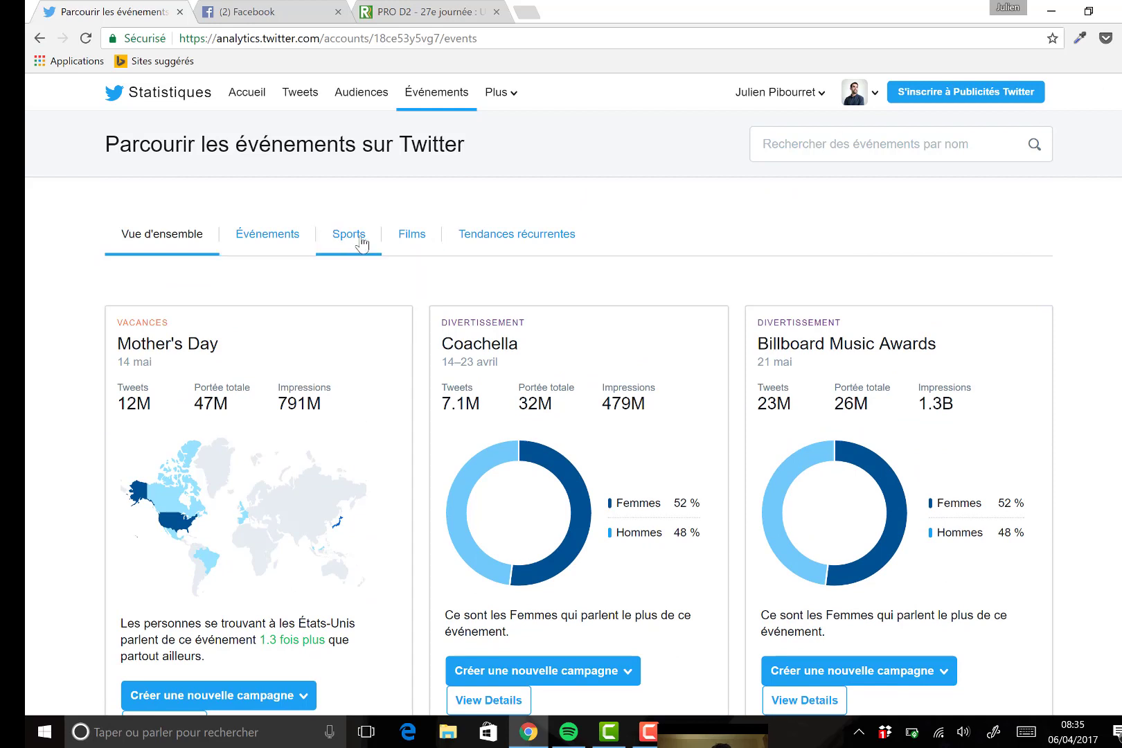
left_click(516, 101)
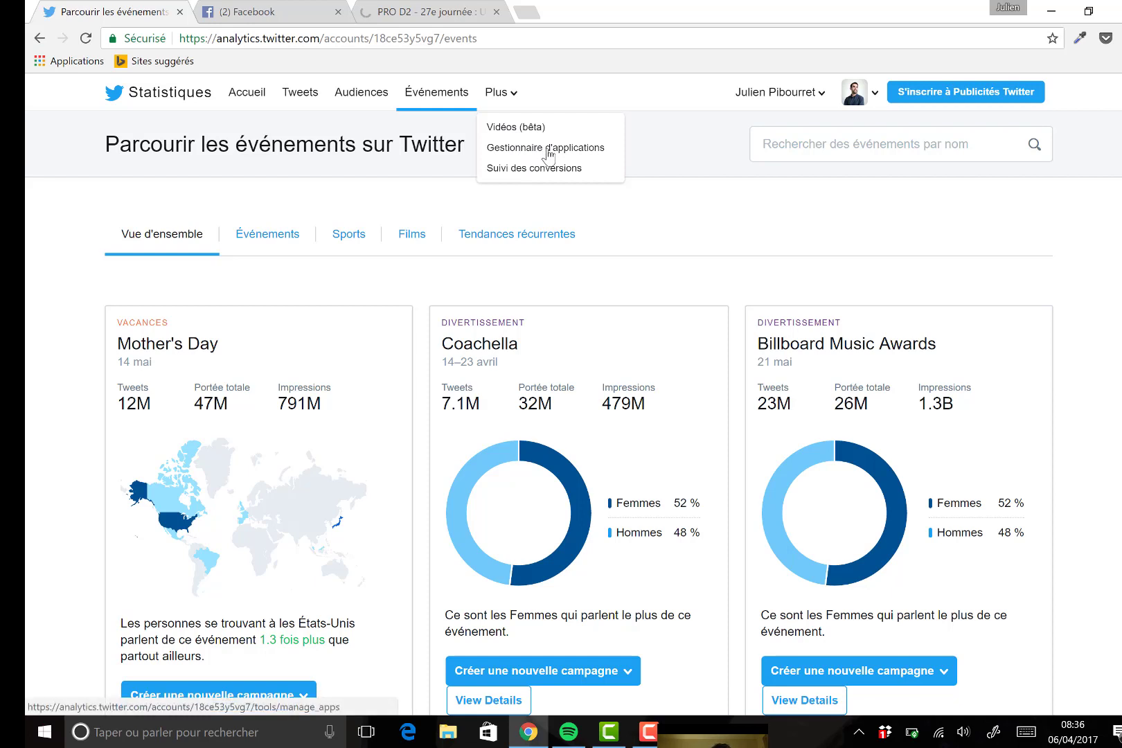
left_click(663, 158)
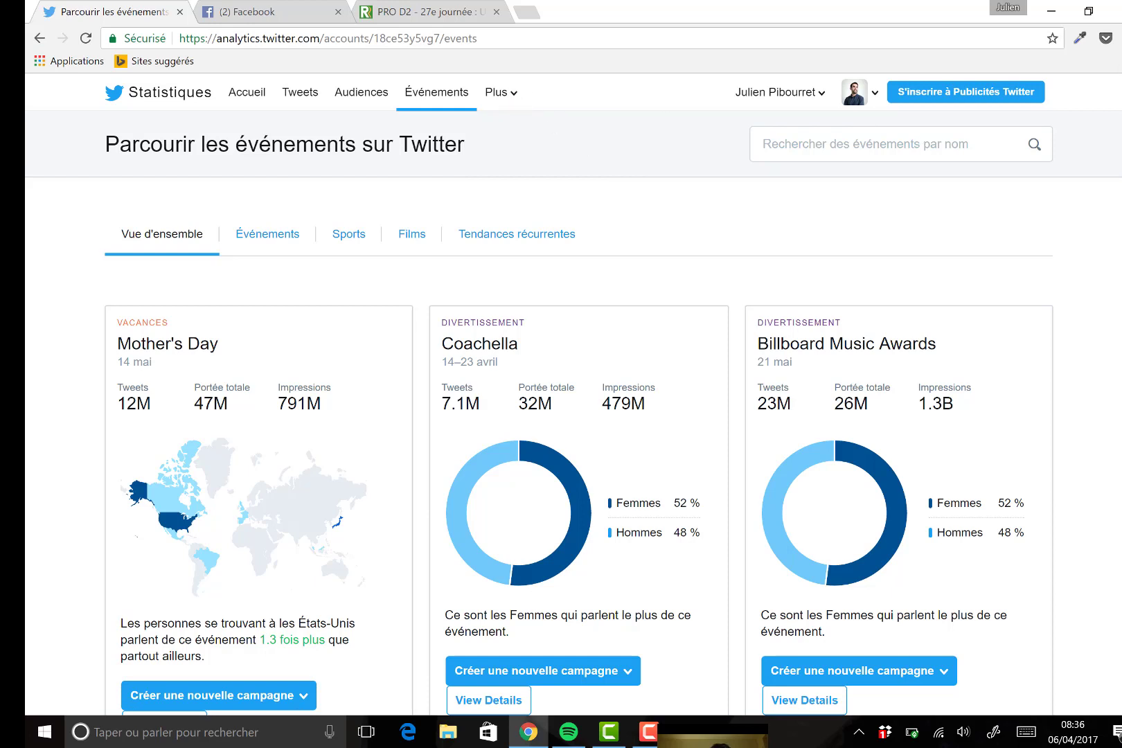
Return to the account home and review the 28-day summary and the April 2017 highlights
left_click(242, 99)
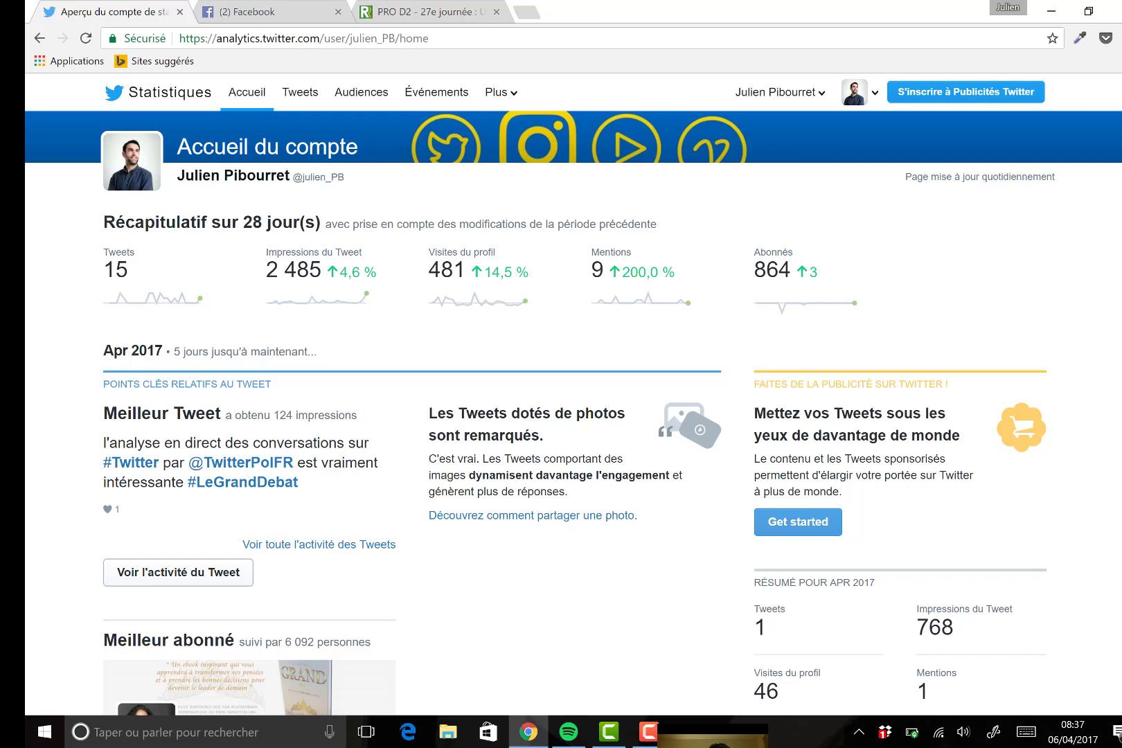
scroll(573, 413, "down", 4)
scroll(574, 414, "up", 4)
scroll(573, 413, "down", 3)
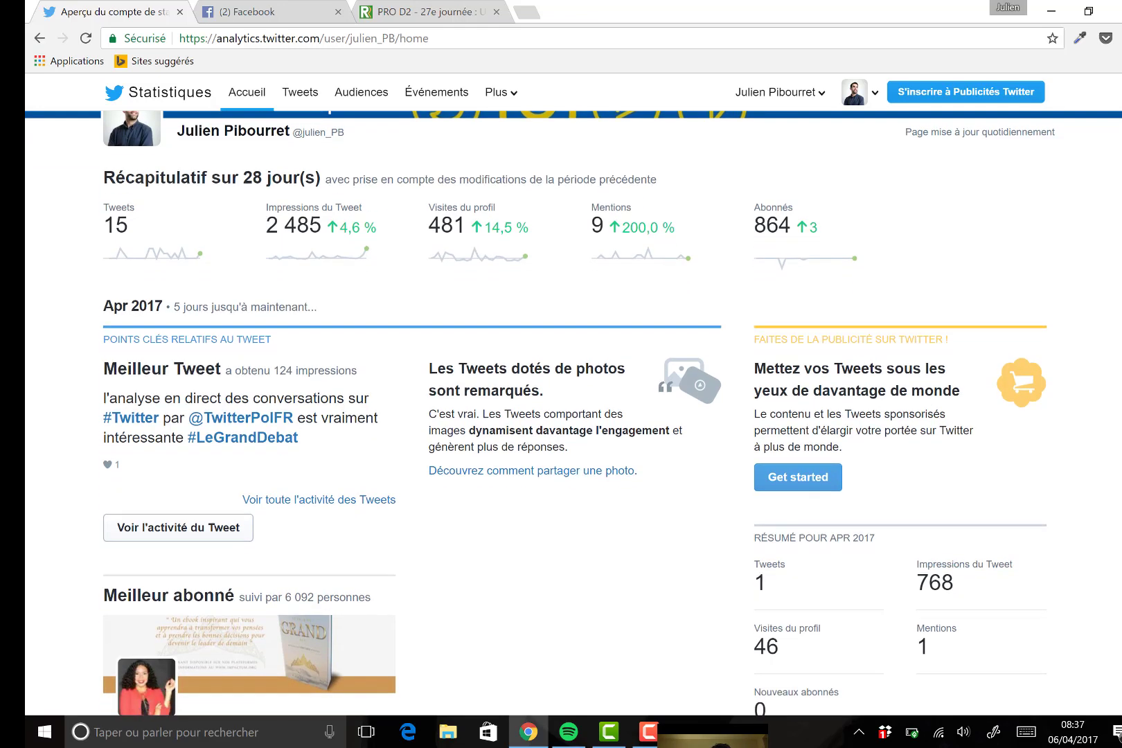
scroll(573, 414, "up", 3)
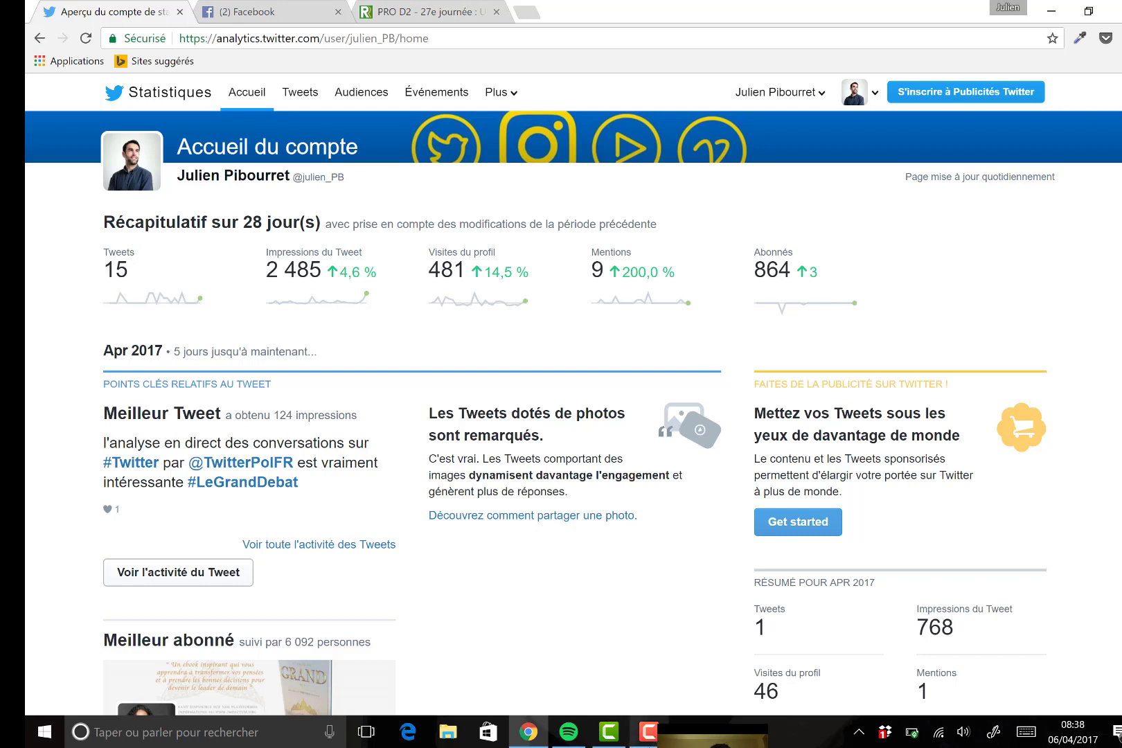
left_click(648, 730)
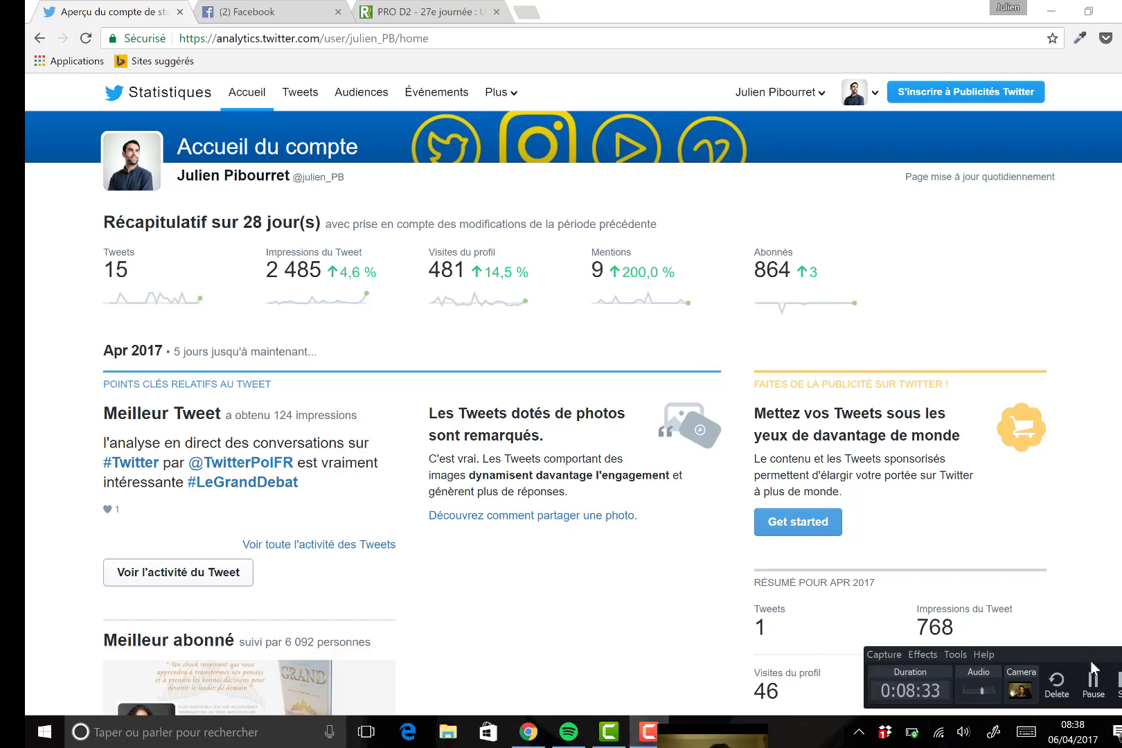